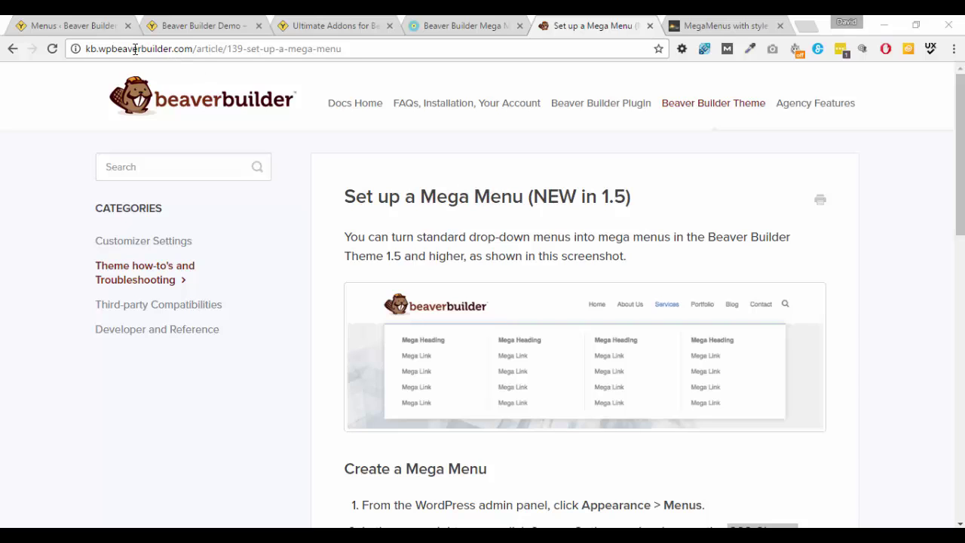
# In the Set up a Mega Menu article, highlight the page address and the 'CSS Classes' wording in step 2.
pyautogui.moveTo(134, 48); pyautogui.dragTo(312, 49)
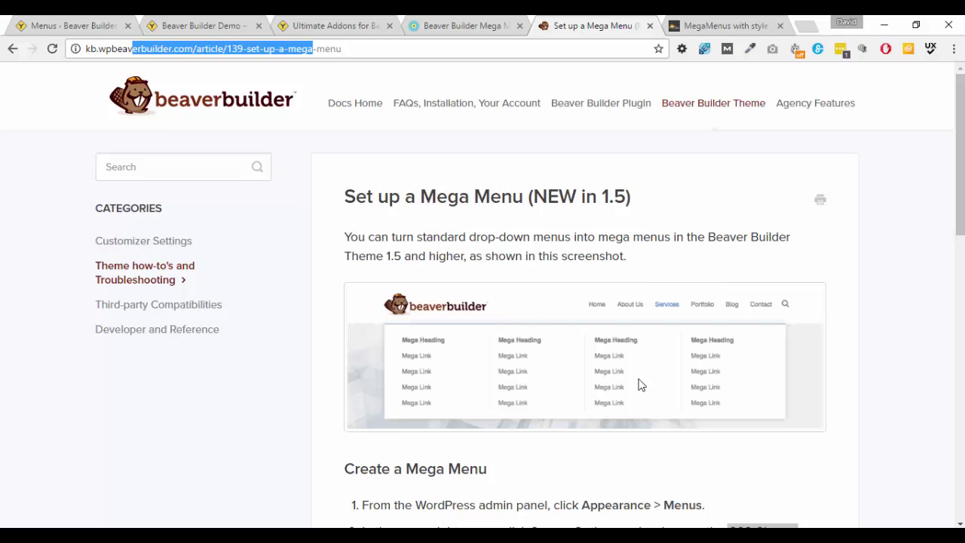
pyautogui.scroll(-4, 846, 347)
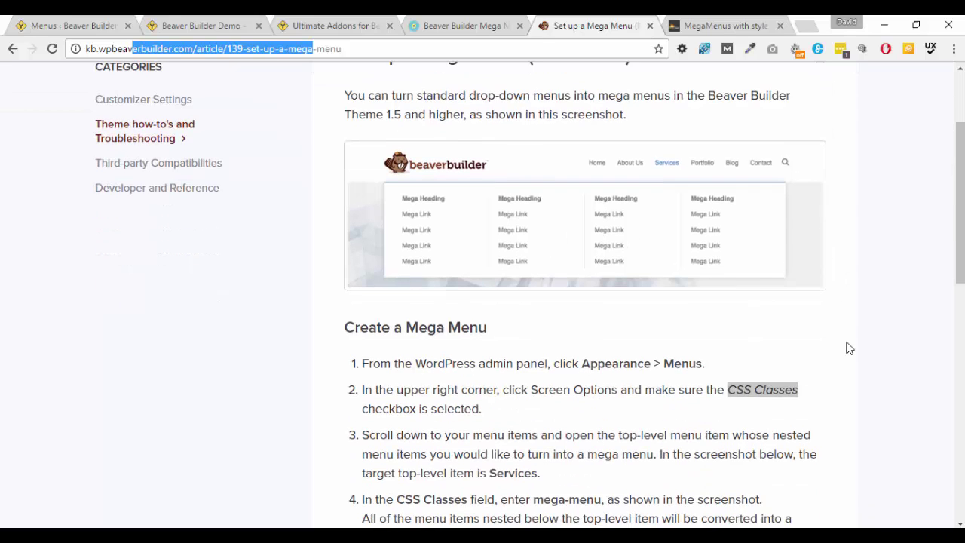
pyautogui.click(727, 273)
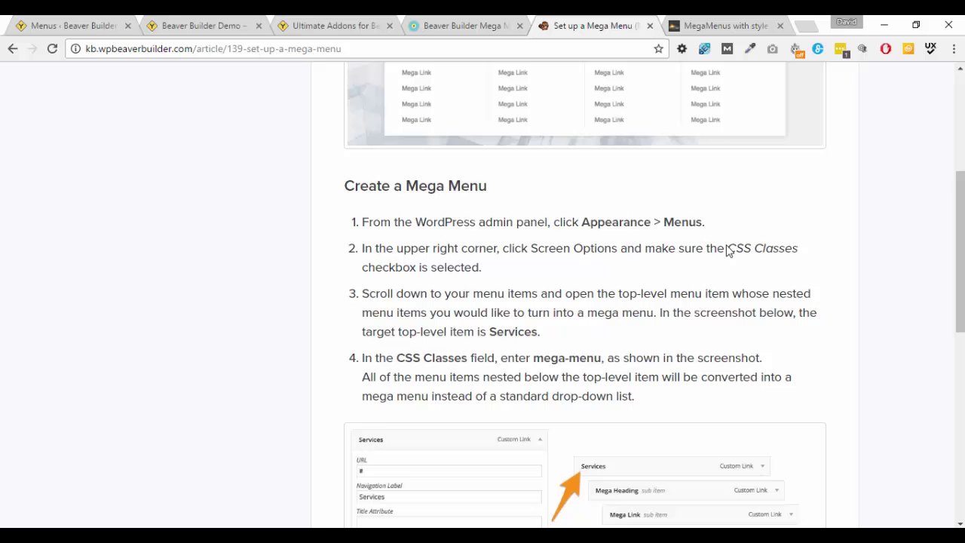
pyautogui.moveTo(727, 249); pyautogui.dragTo(795, 250)
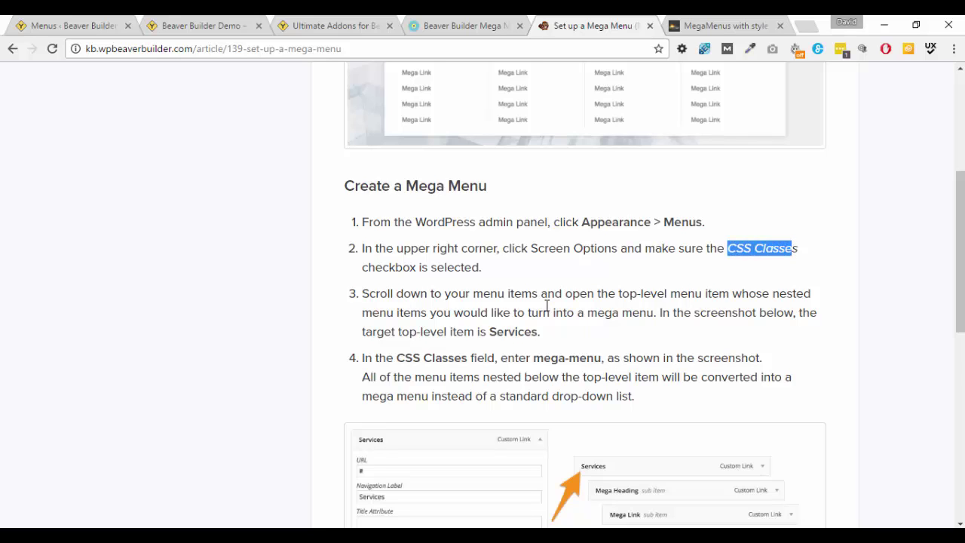
# Finish reviewing the article and switch to the Ultimate Addons for Beaver Builder demo site.
pyautogui.scroll(-4, 547, 305)
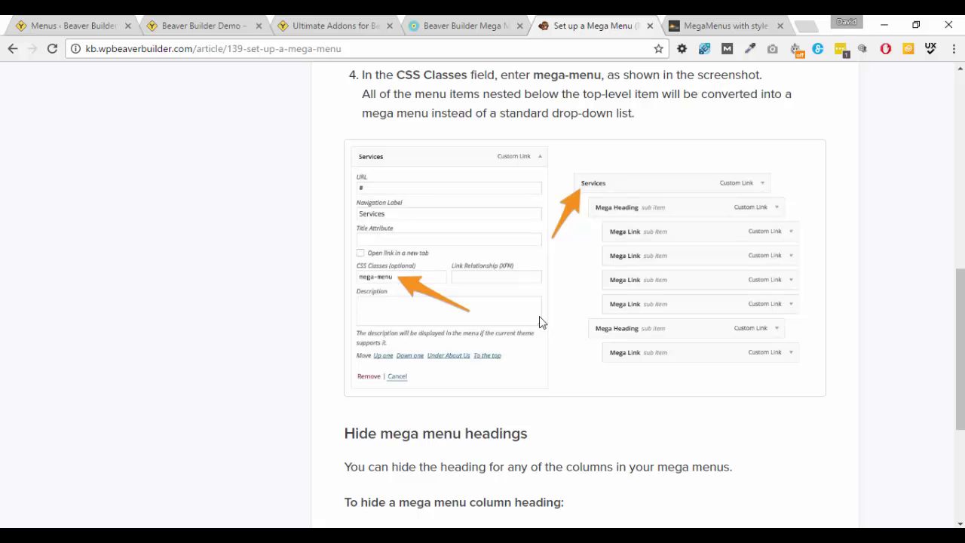
pyautogui.scroll(5, 539, 317)
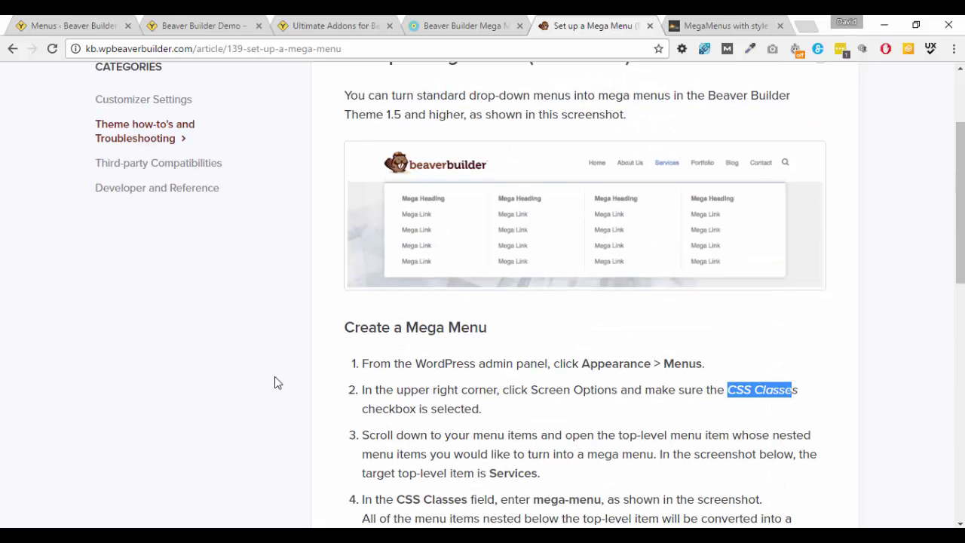
pyautogui.click(262, 419)
pyautogui.scroll(2, 262, 377)
pyautogui.click(335, 26)
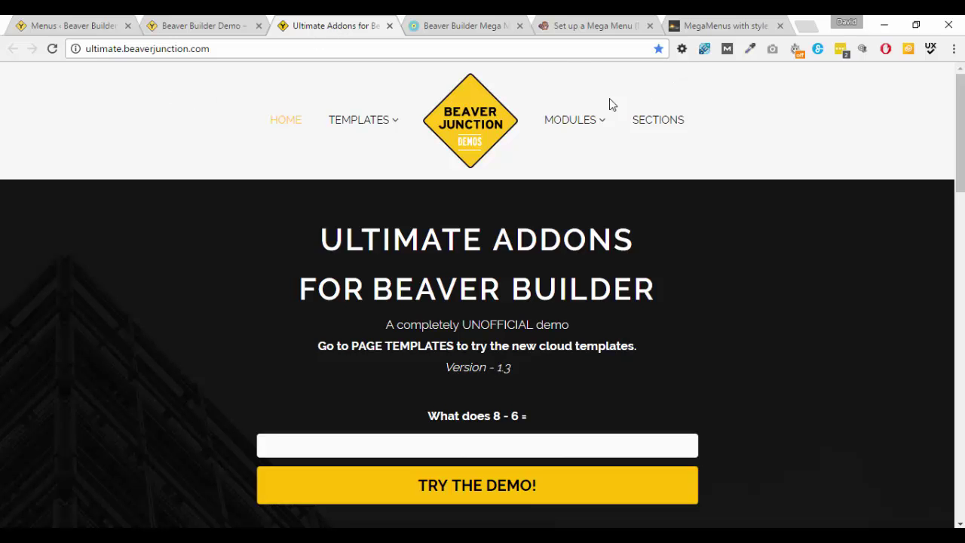
pyautogui.moveTo(571, 119)
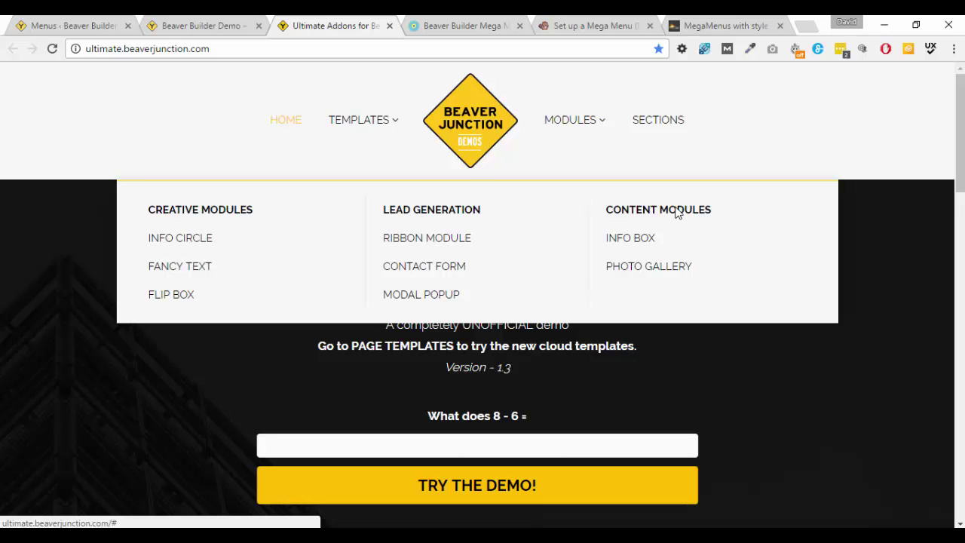
pyautogui.moveTo(369, 123)
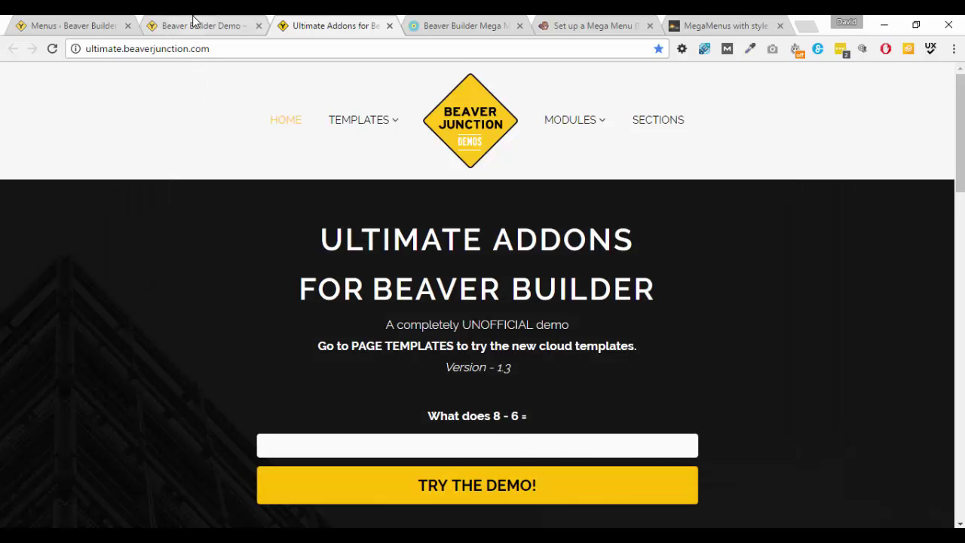
# Preview the Using BB mega menu on the Beaver Builder Demo, then view the Mega Menu Extended post.
pyautogui.click(194, 24)
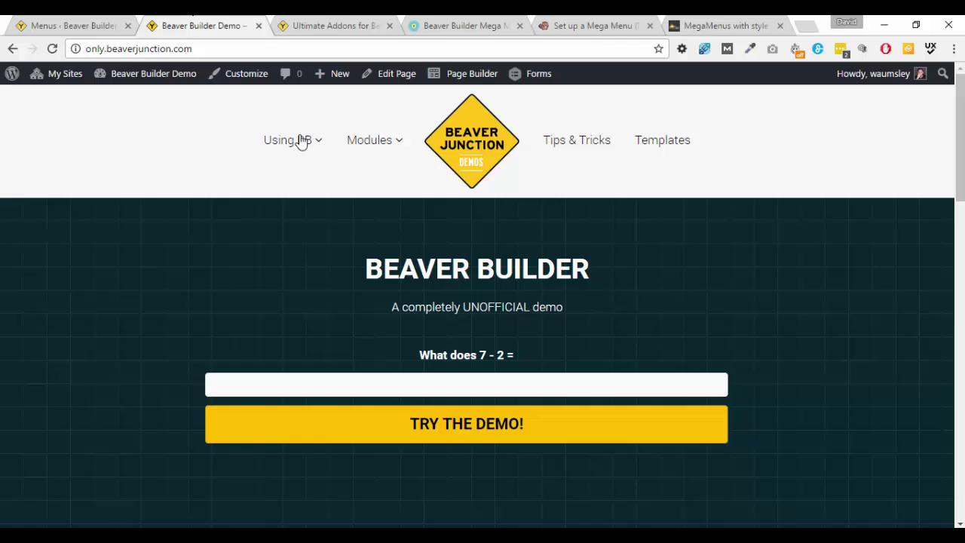
pyautogui.moveTo(288, 145)
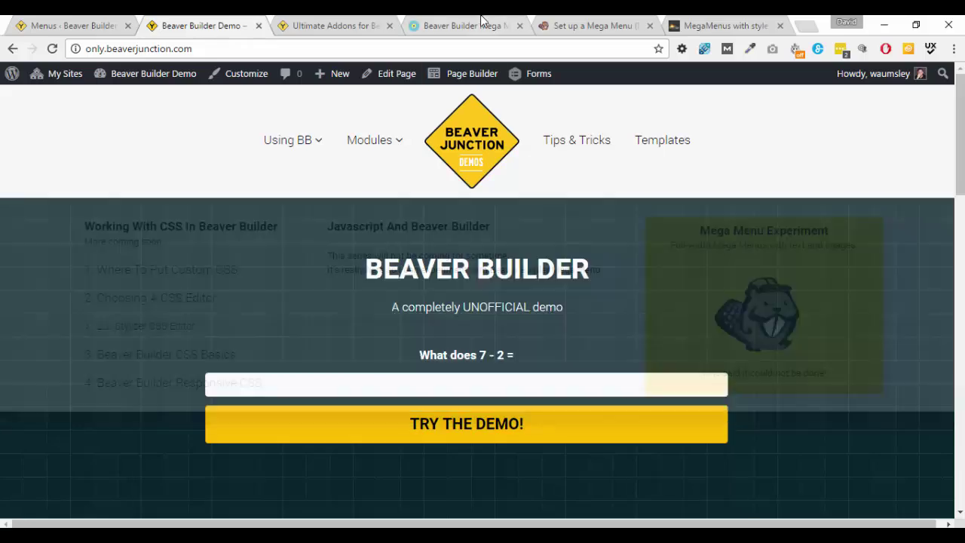
pyautogui.click(478, 25)
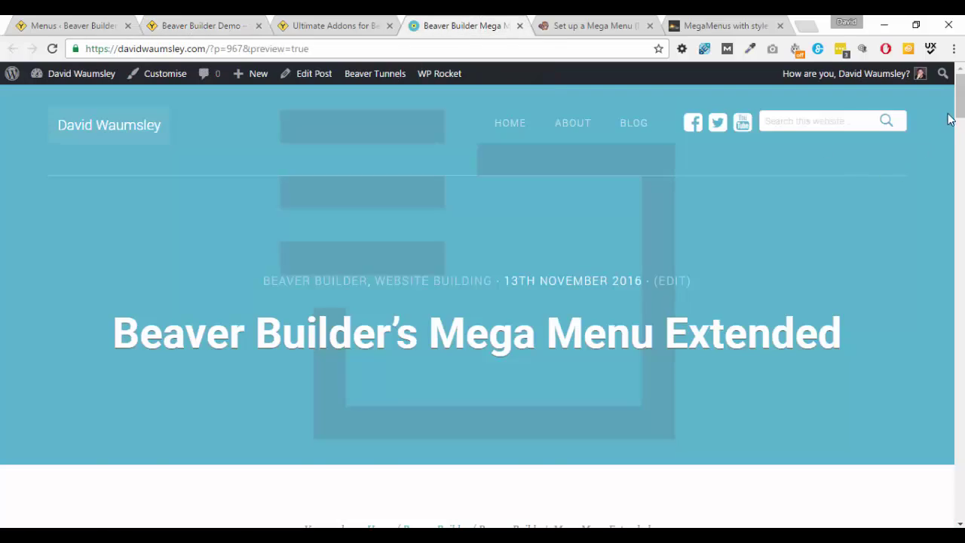
pyautogui.moveTo(959, 106); pyautogui.dragTo(889, 92)
pyautogui.click(701, 26)
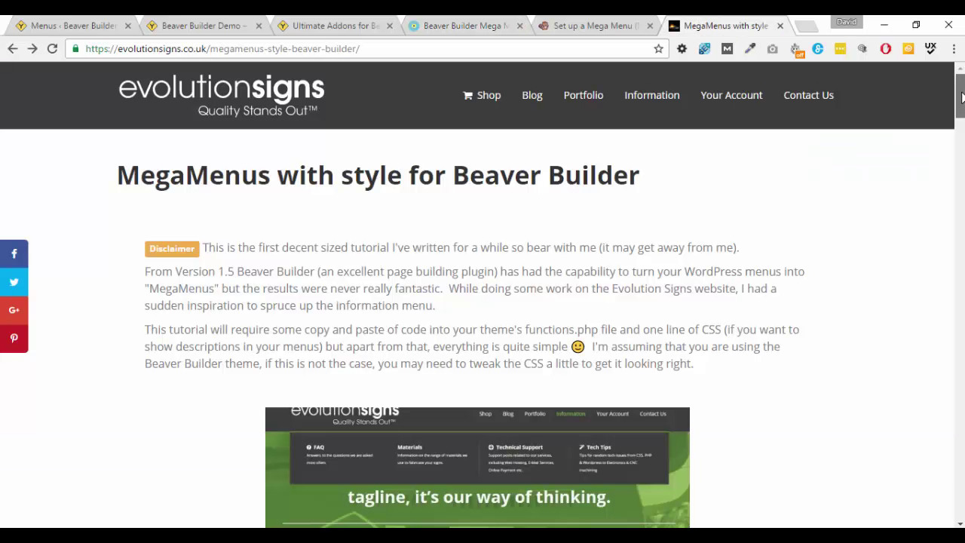
pyautogui.moveTo(959, 94); pyautogui.dragTo(925, 77)
pyautogui.moveTo(642, 96)
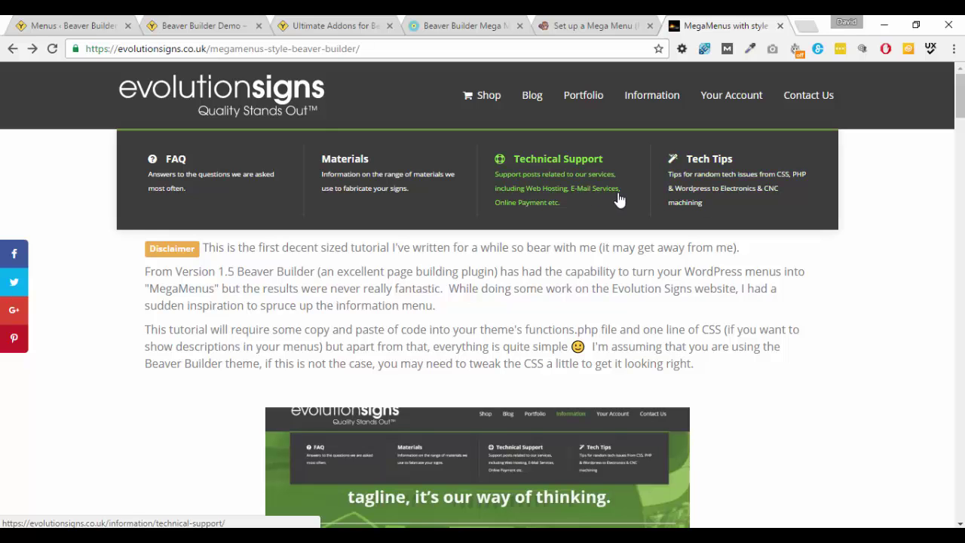
pyautogui.scroll(-3, 961, 117)
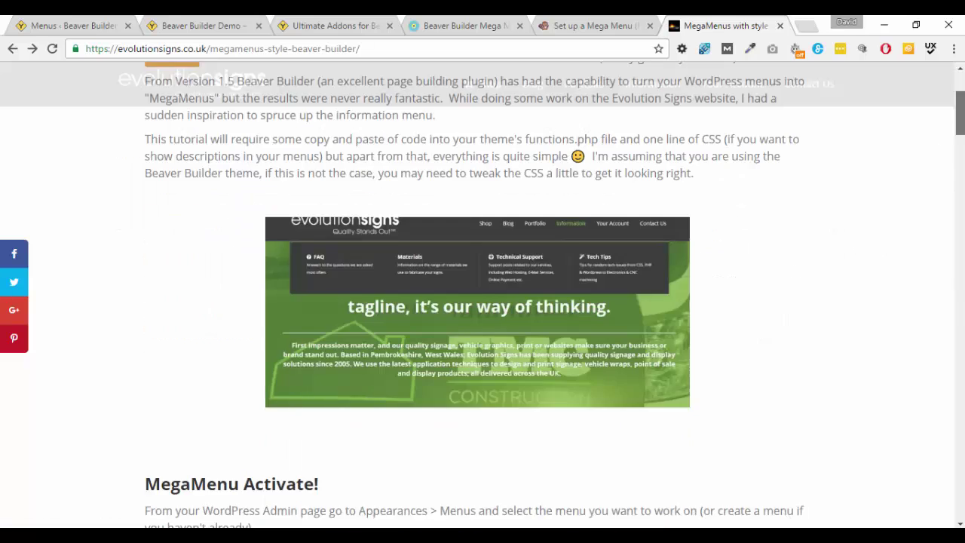
pyautogui.scroll(-15, 714, 199)
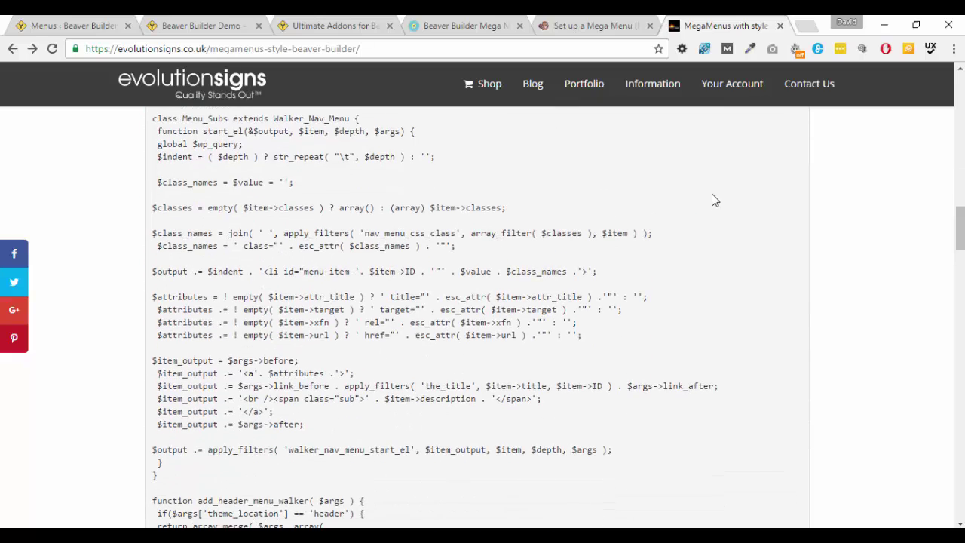
pyautogui.moveTo(951, 230)
pyautogui.mouseDown()
pyautogui.moveTo(954, 264)
pyautogui.moveTo(953, 216)
pyautogui.mouseUp()
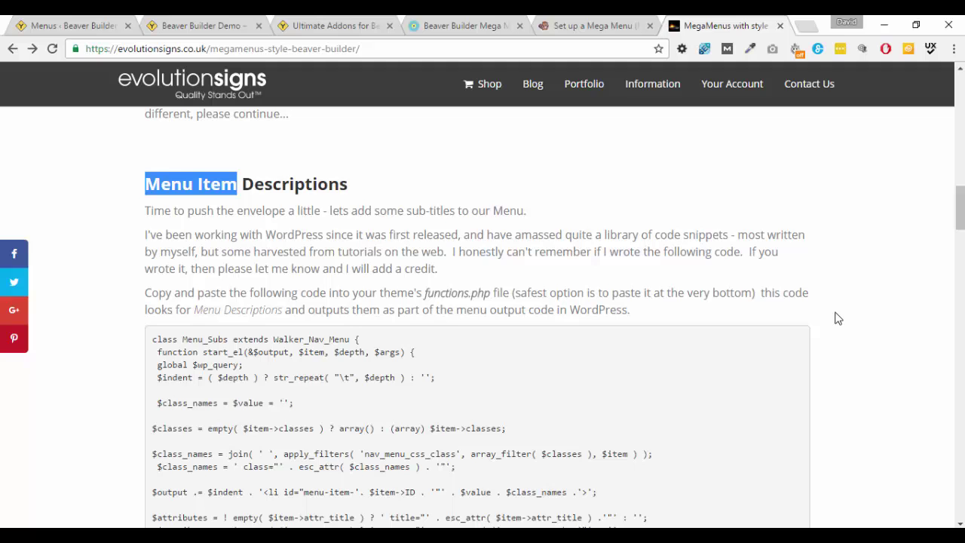
pyautogui.scroll(-1, 801, 286)
pyautogui.scroll(1, 811, 286)
pyautogui.click(227, 191)
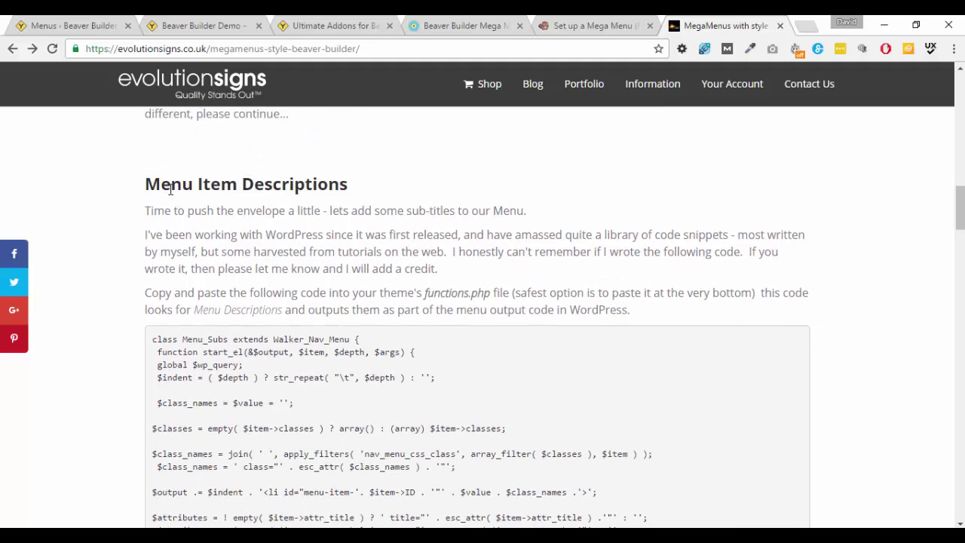
pyautogui.moveTo(144, 190); pyautogui.dragTo(238, 191)
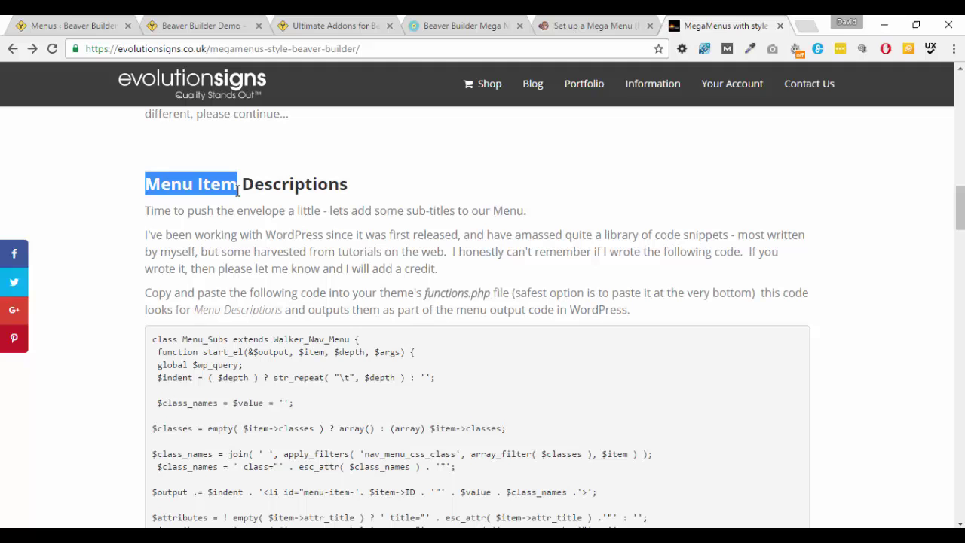
pyautogui.click(379, 189)
pyautogui.scroll(-5, 412, 200)
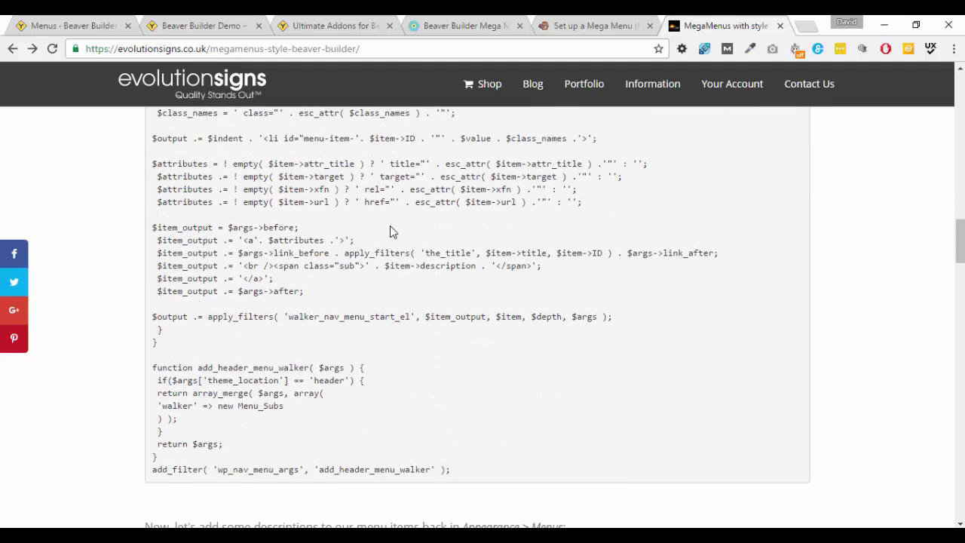
pyautogui.click(468, 26)
# Scroll through the Mega Menu Extended post's code snippets down to the shortcode-in-menus example.
pyautogui.scroll(-15, 513, 199)
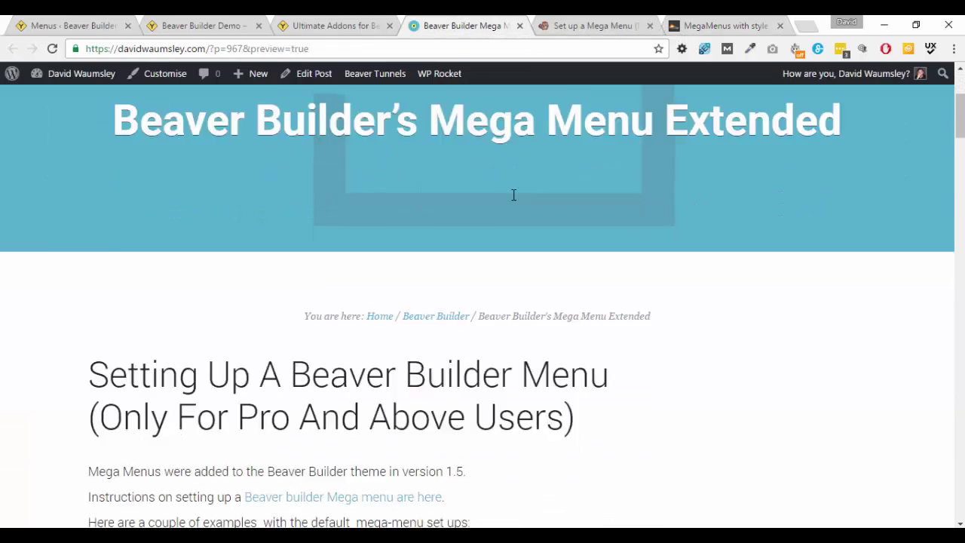
pyautogui.scroll(-15, 512, 202)
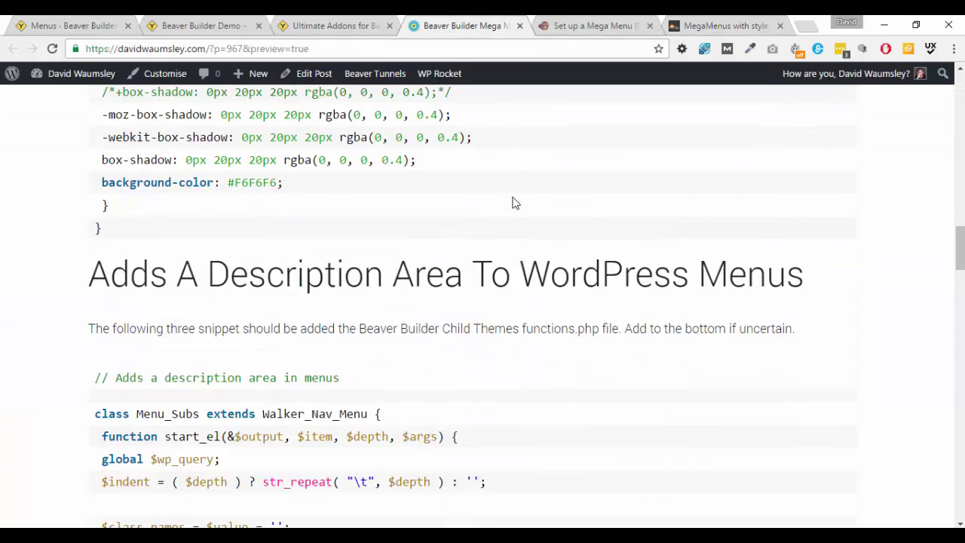
pyautogui.scroll(-8, 515, 200)
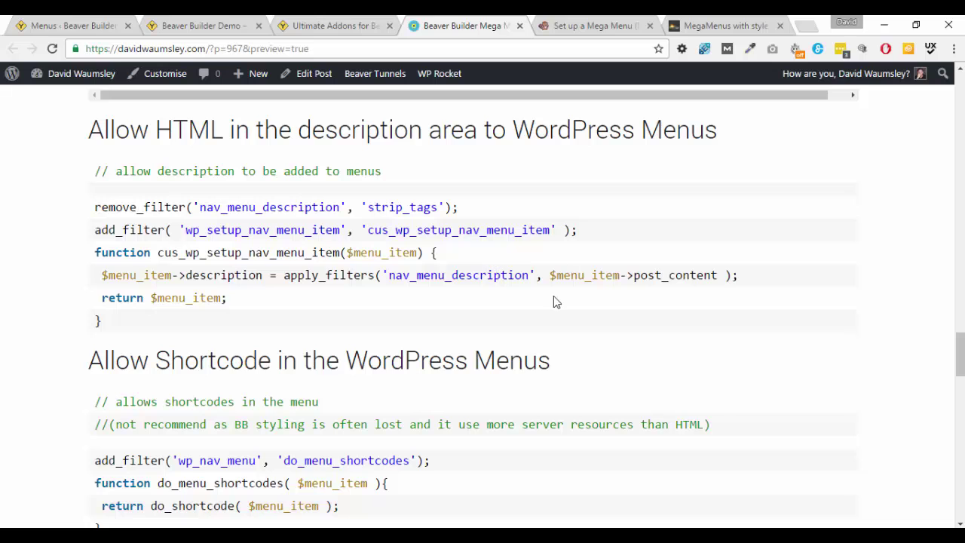
pyautogui.moveTo(960, 346); pyautogui.dragTo(948, 360)
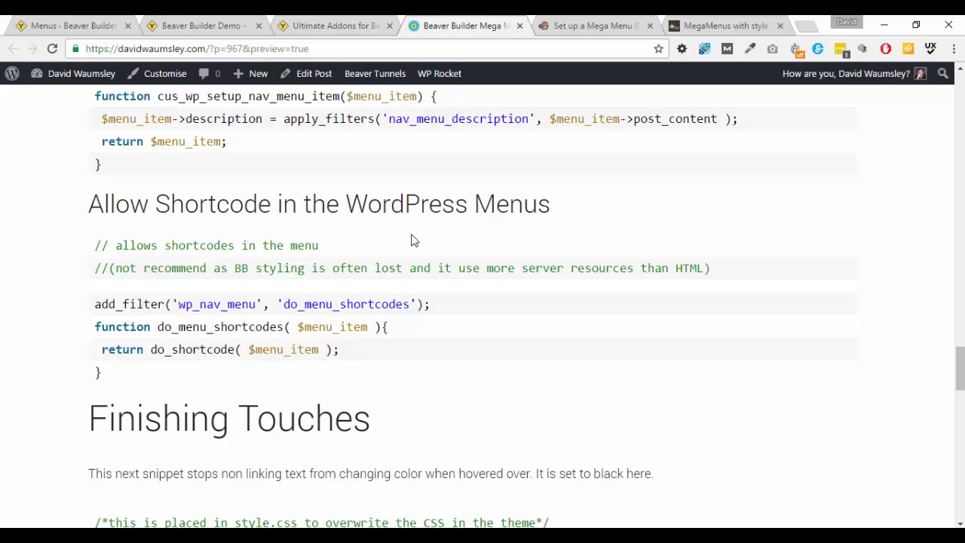
# Check the Using BB mega menu on the demo site, then expand the Using BB item in Menus.
pyautogui.click(211, 26)
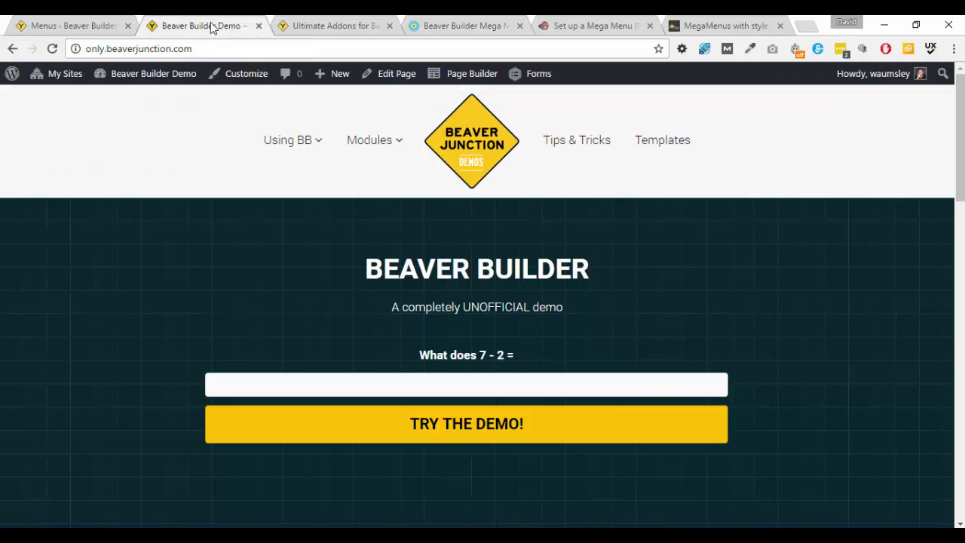
pyautogui.moveTo(298, 150)
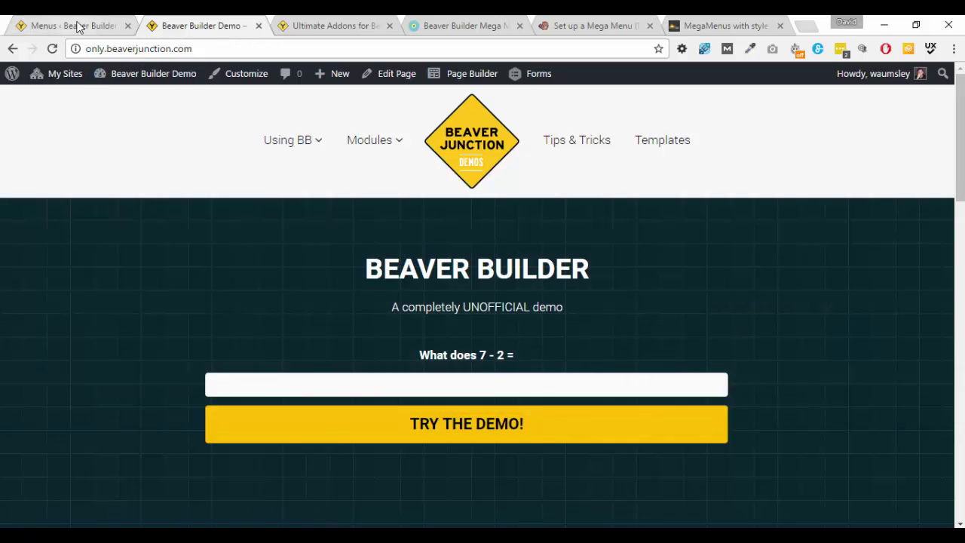
pyautogui.click(82, 27)
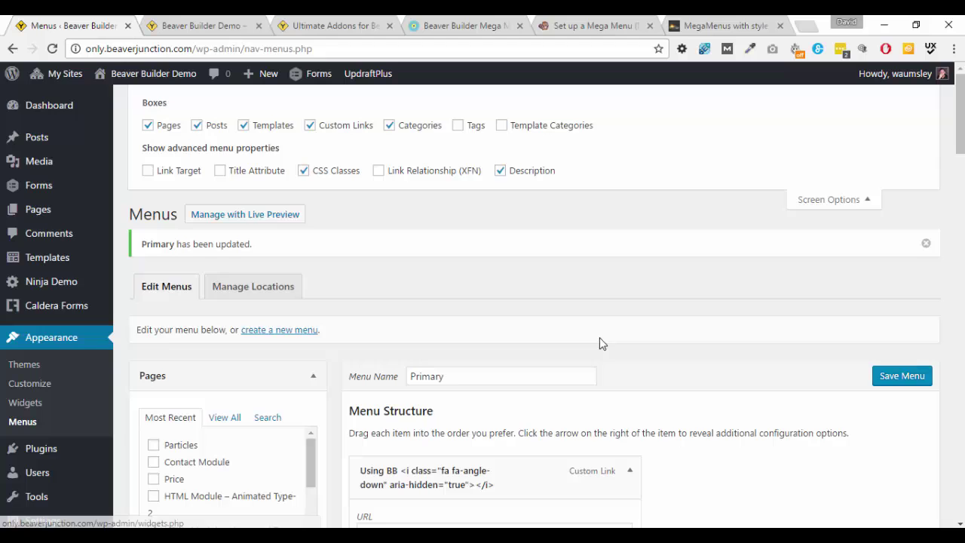
pyautogui.scroll(-2, 600, 340)
pyautogui.click(619, 330)
pyautogui.scroll(-1, 614, 331)
pyautogui.scroll(3, 616, 345)
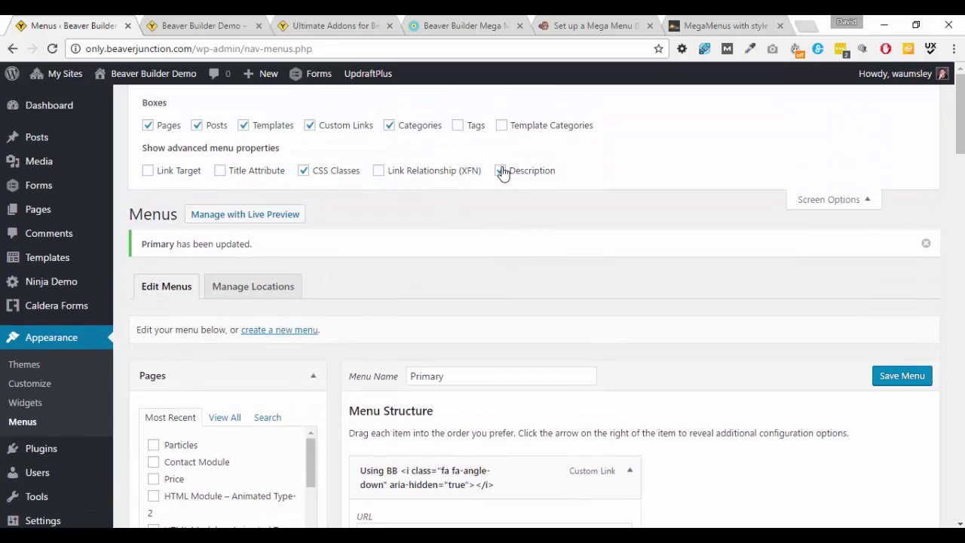
# Enable Description in Screen Options and select 'mega-menu' in Using BB's CSS Classes field.
pyautogui.click(501, 171)
pyautogui.scroll(-2, 674, 220)
pyautogui.scroll(-2, 674, 221)
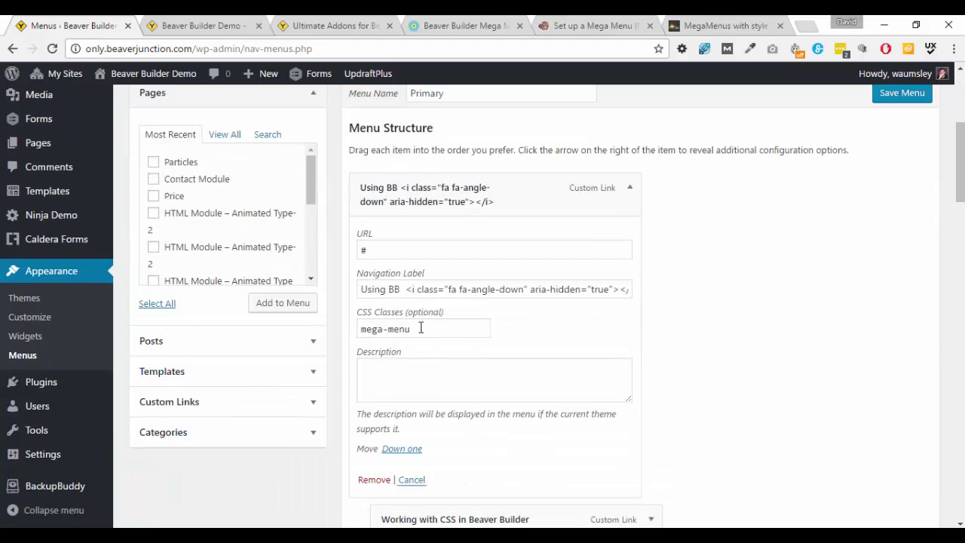
pyautogui.moveTo(419, 328); pyautogui.dragTo(359, 328)
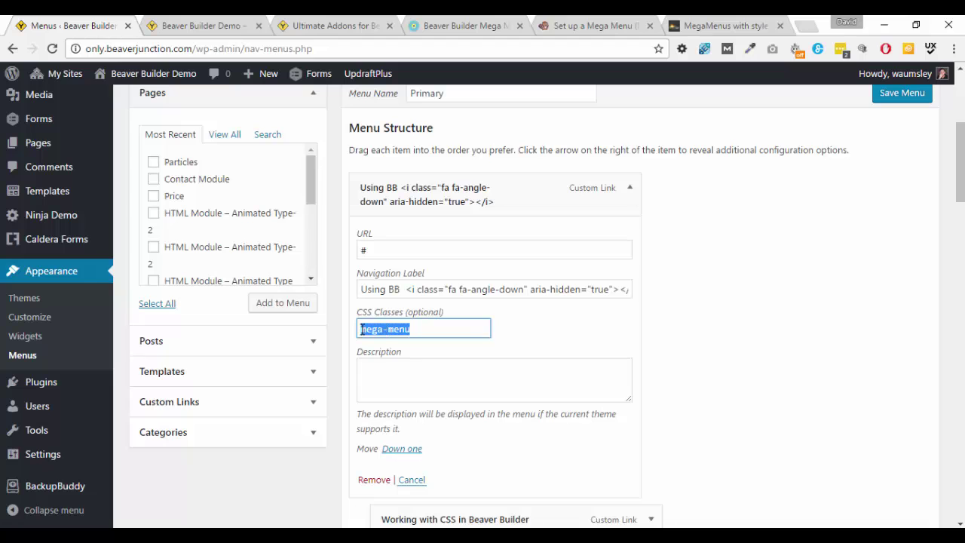
pyautogui.click(418, 328)
pyautogui.moveTo(419, 329); pyautogui.dragTo(359, 329)
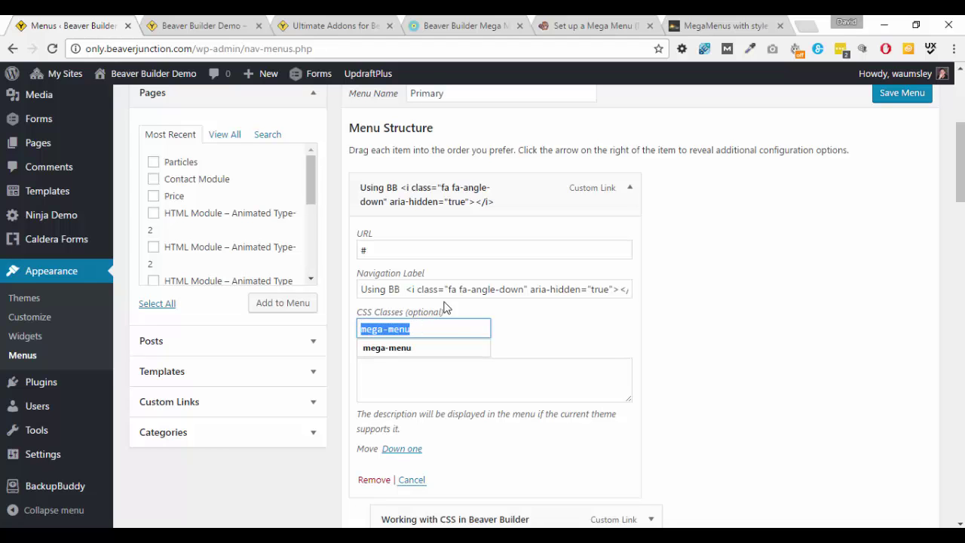
pyautogui.scroll(-6, 724, 324)
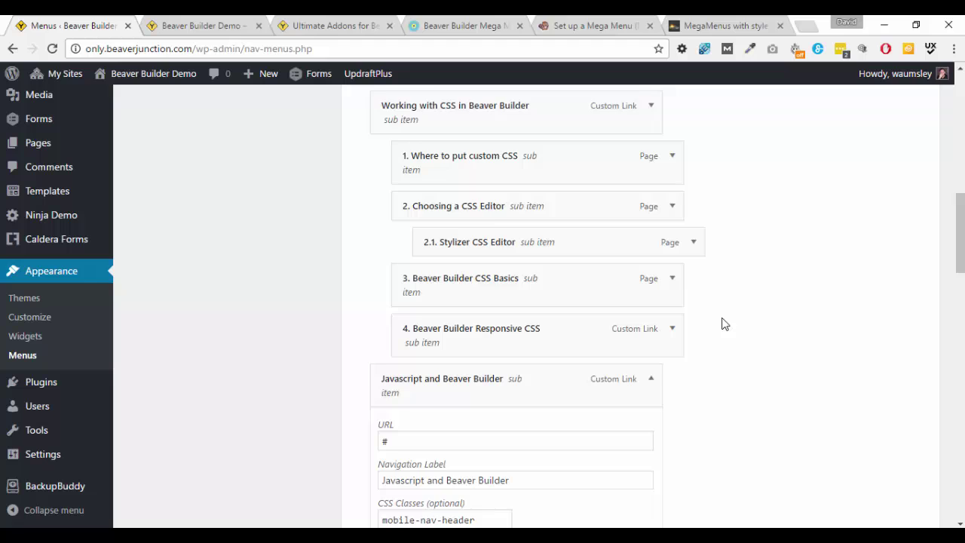
pyautogui.scroll(-2, 724, 324)
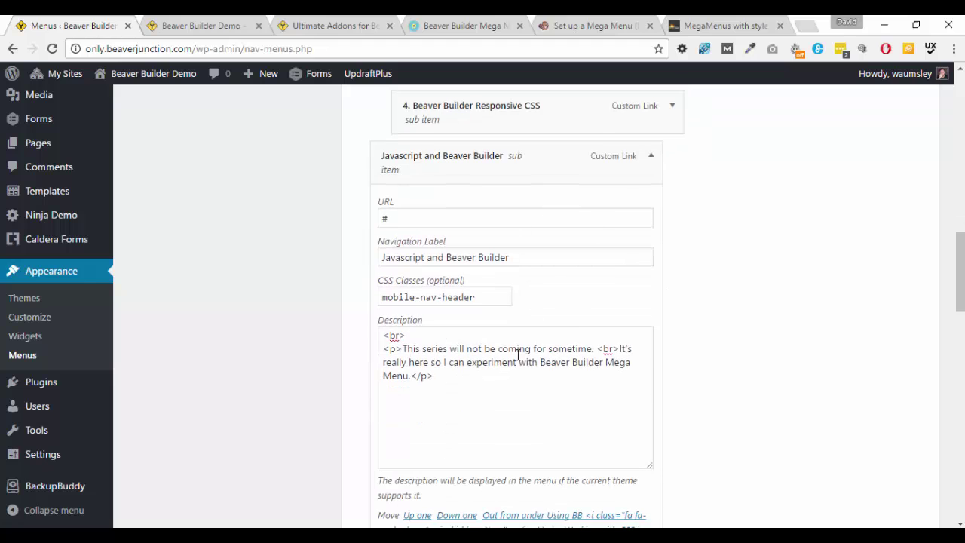
pyautogui.moveTo(434, 394); pyautogui.dragTo(382, 345)
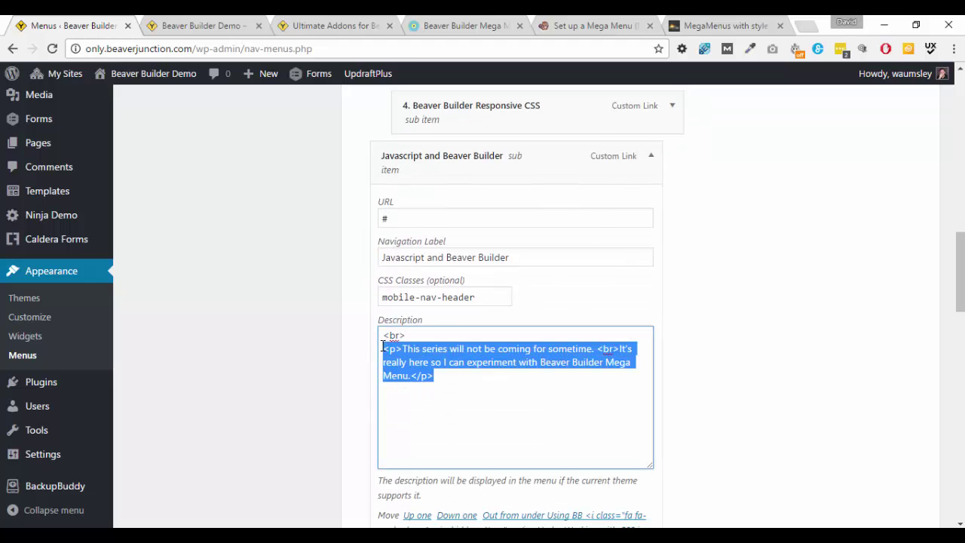
pyautogui.scroll(-5, 791, 278)
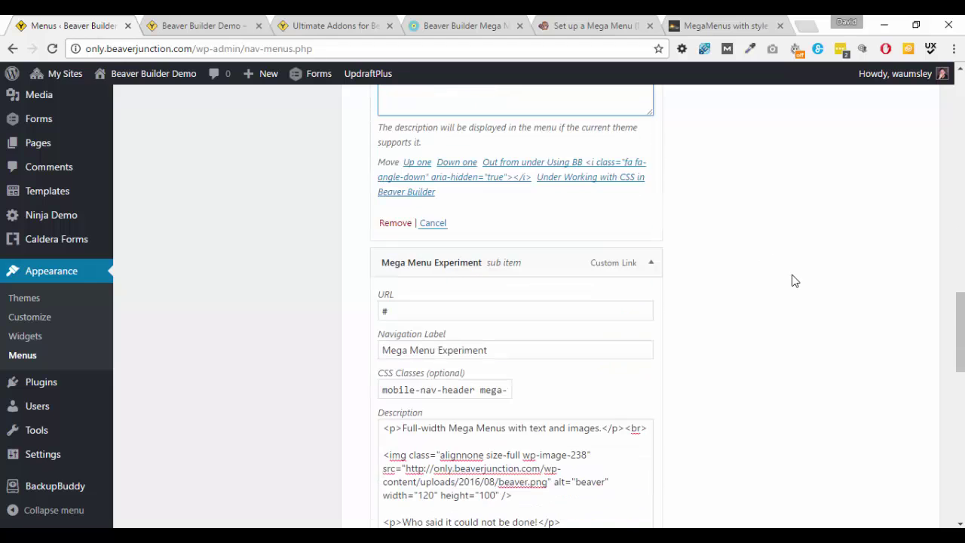
pyautogui.scroll(-1, 791, 279)
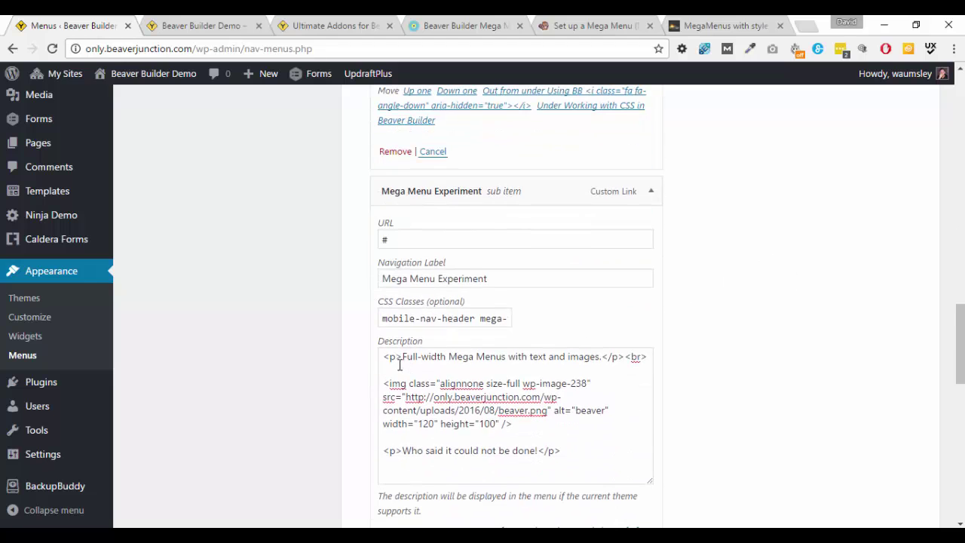
pyautogui.click(413, 389)
pyautogui.moveTo(383, 383); pyautogui.dragTo(502, 423)
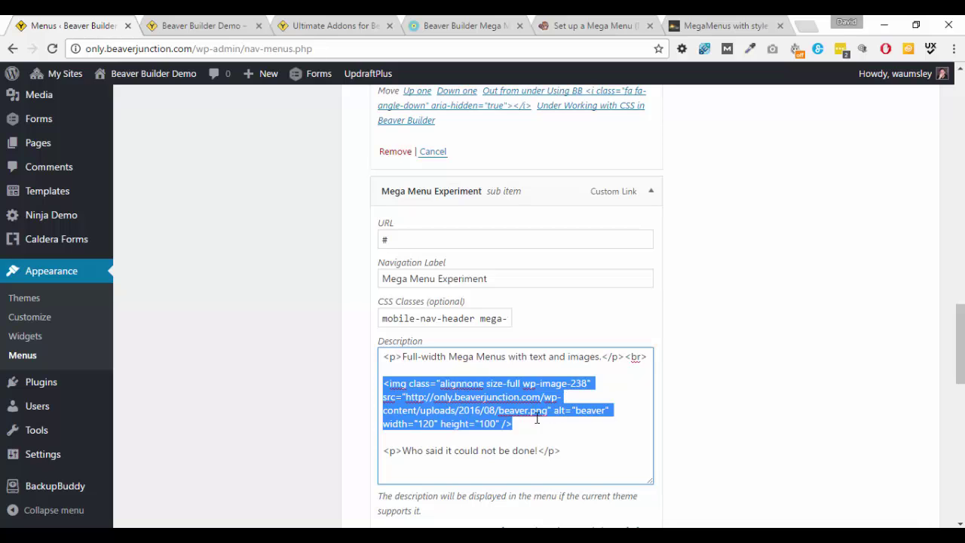
pyautogui.click(453, 403)
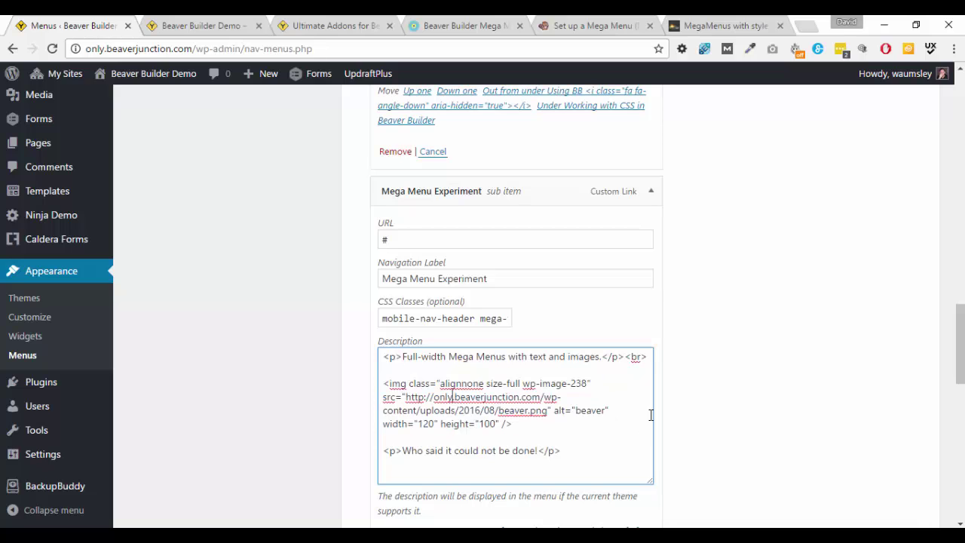
pyautogui.scroll(-3, 769, 360)
pyautogui.scroll(-1, 729, 280)
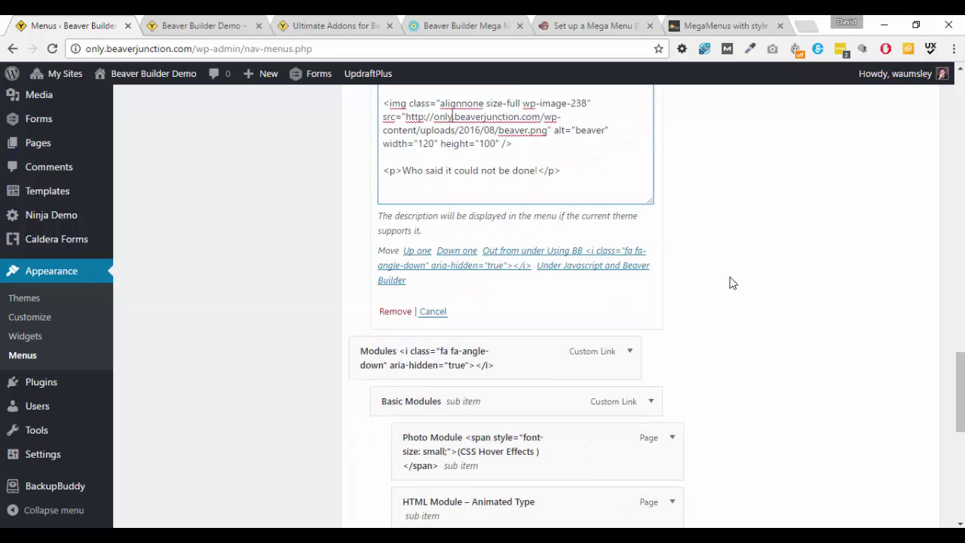
pyautogui.scroll(-3, 728, 285)
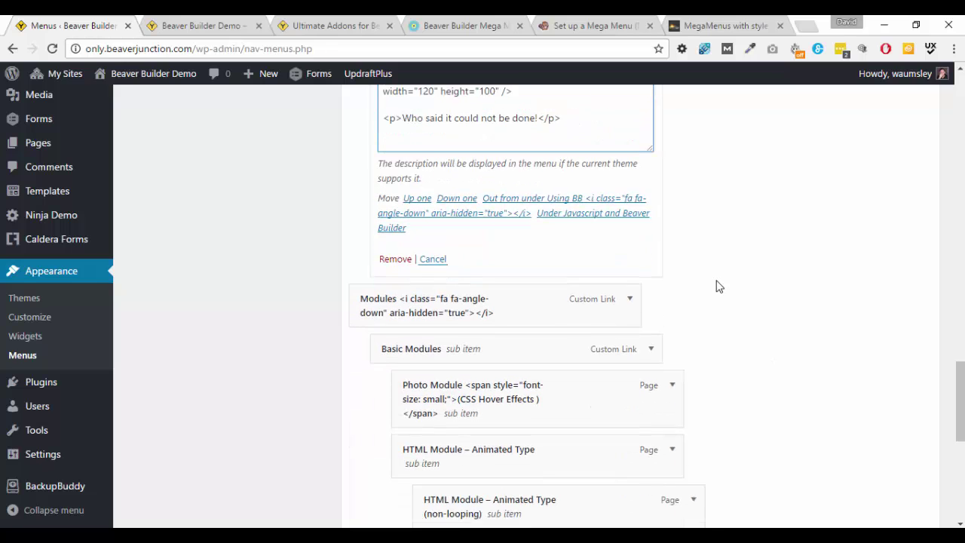
pyautogui.scroll(-3, 718, 286)
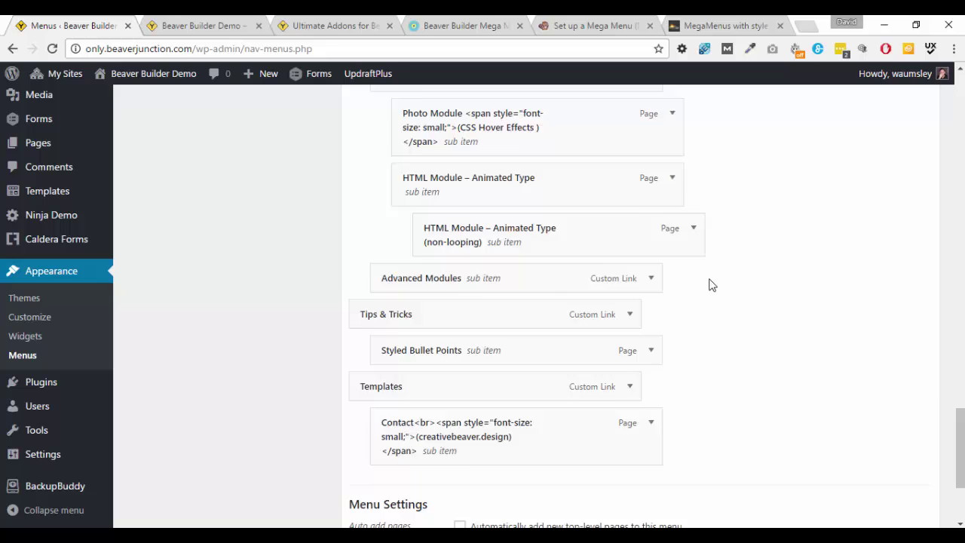
# On the live Beaver Builder Demo front page, preview the Using BB mega menu.
pyautogui.click(193, 27)
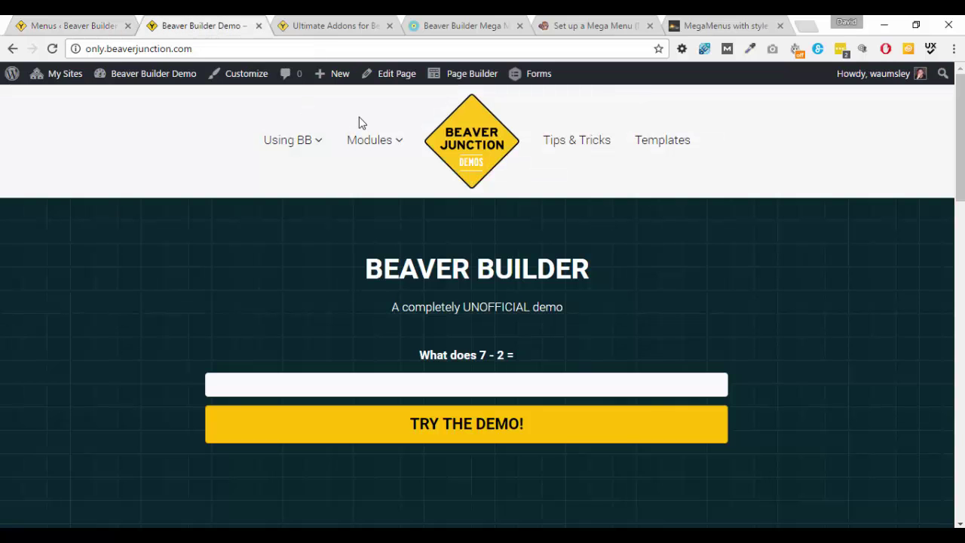
pyautogui.moveTo(296, 147)
# Switch to Stylizer 6 and widen the site preview to show the desktop navigation.
pyautogui.hotkey('alt', 'Tab')
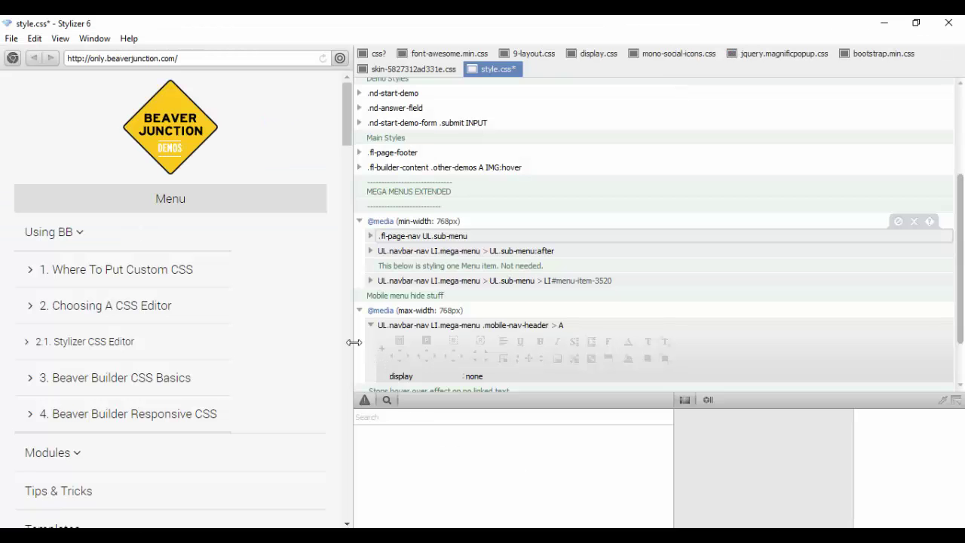
pyautogui.moveTo(353, 342); pyautogui.dragTo(580, 329)
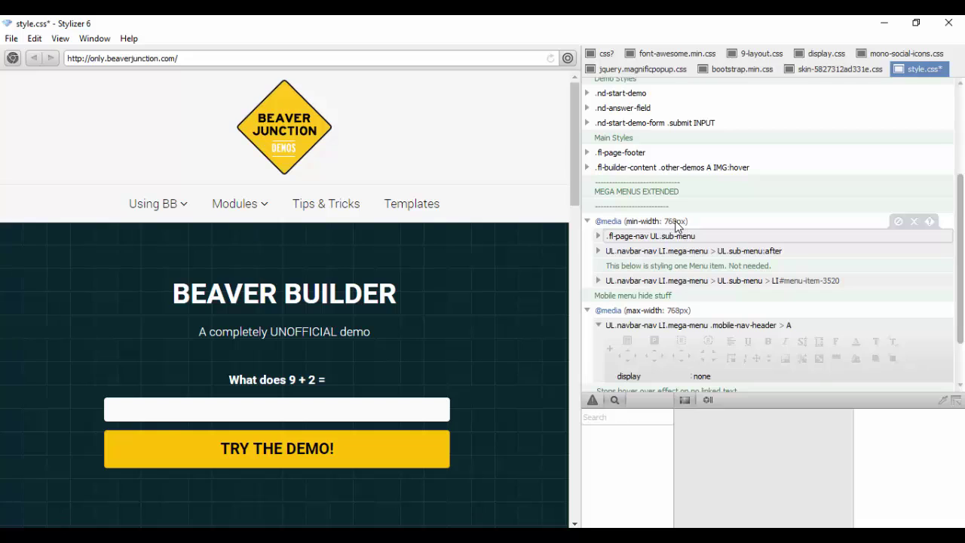
# Expand the UL.navbar-nav LI.mega-menu > UL.sub-menu:after rule in style.css.
pyautogui.click(598, 236)
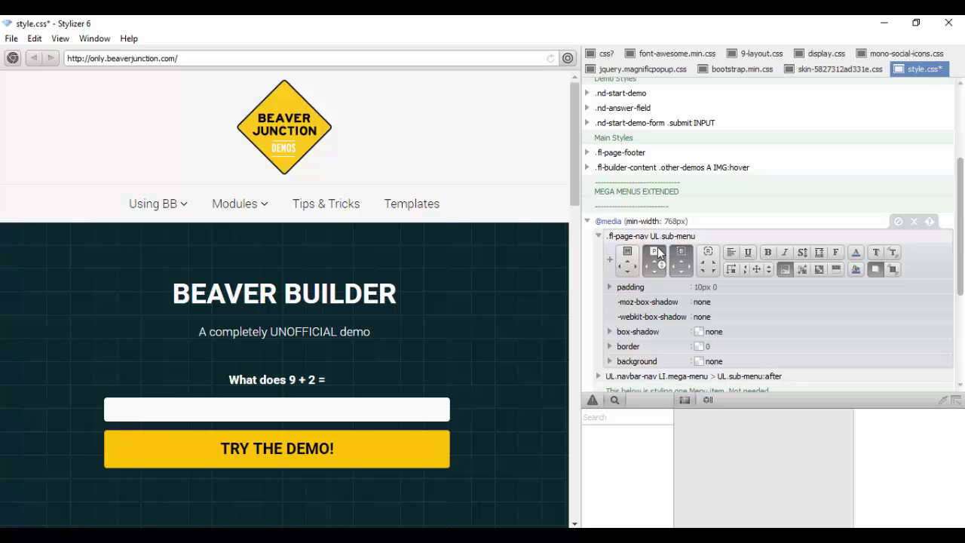
pyautogui.click(598, 236)
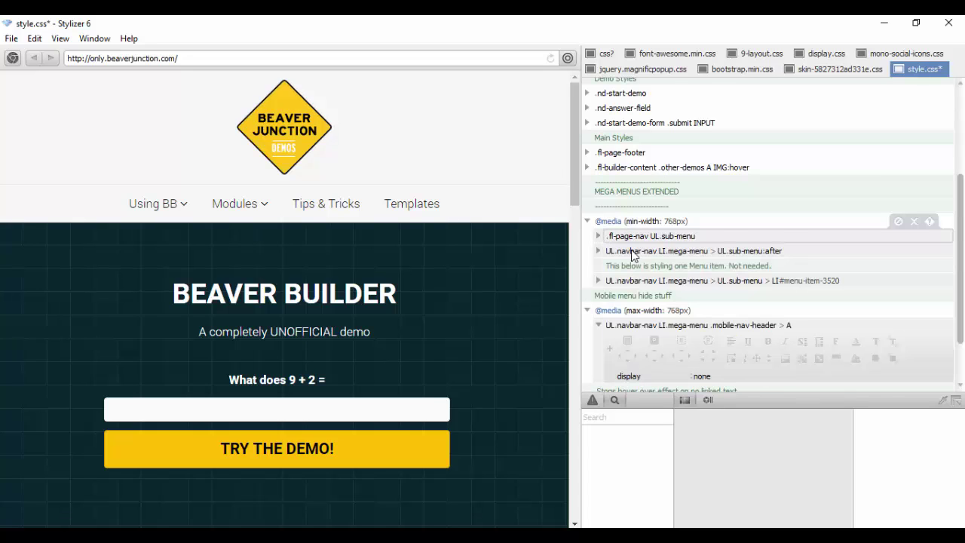
pyautogui.click(598, 250)
pyautogui.scroll(-1, 814, 211)
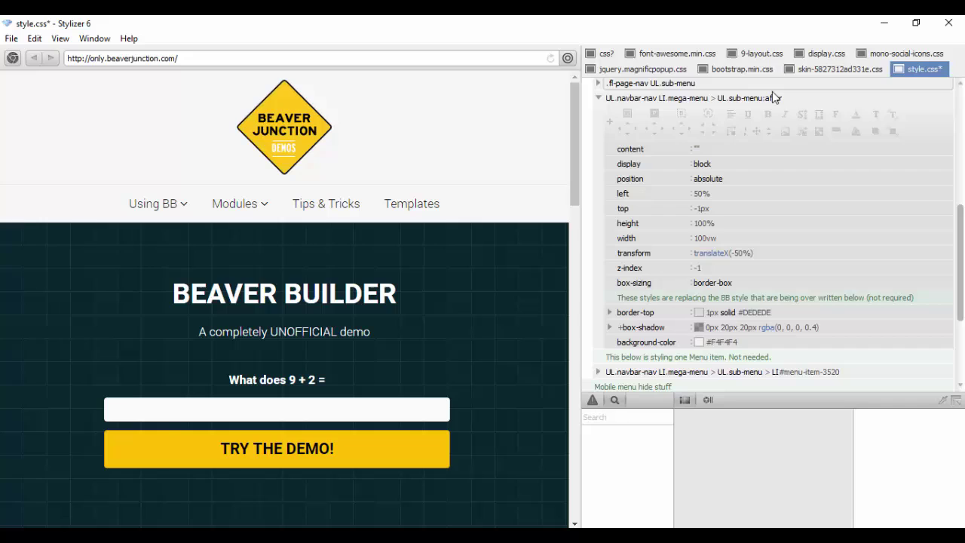
# Inspect the :after rule's content, display, translateX(-50%) transform, 100vw width and z-index -1.
pyautogui.click(790, 101)
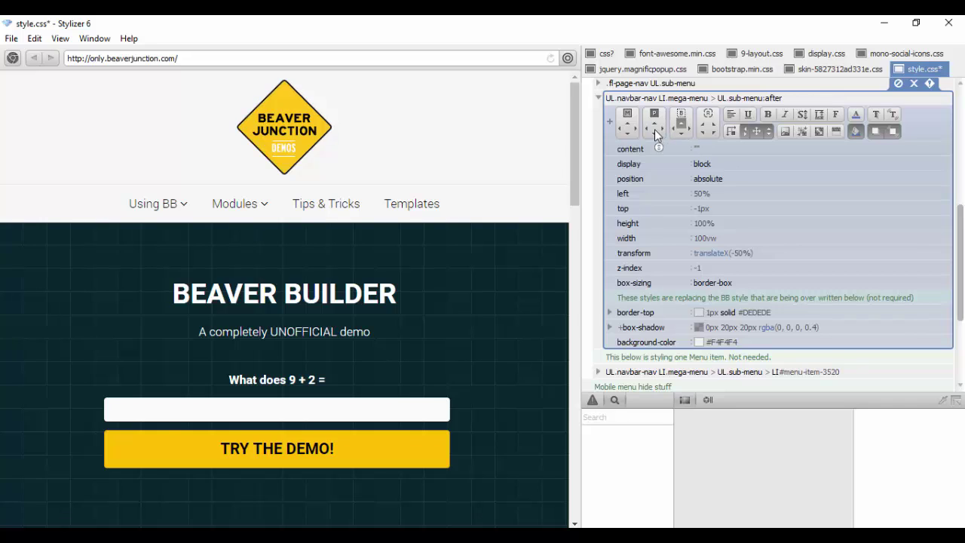
pyautogui.click(633, 149)
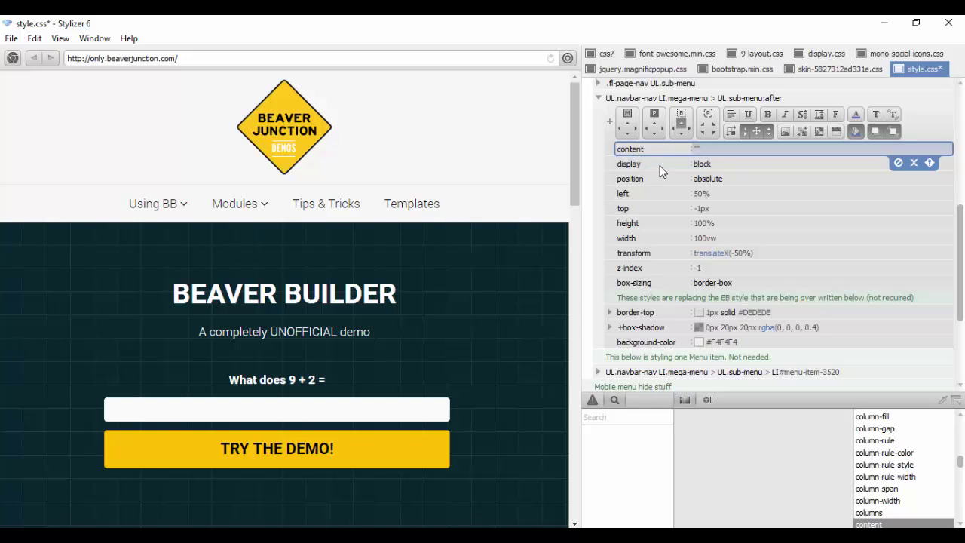
pyautogui.click(659, 166)
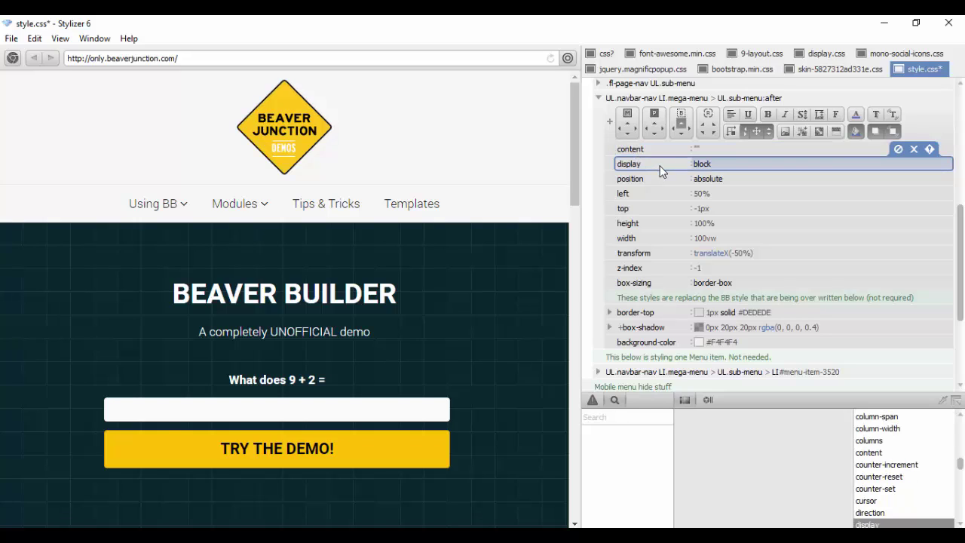
pyautogui.click(708, 254)
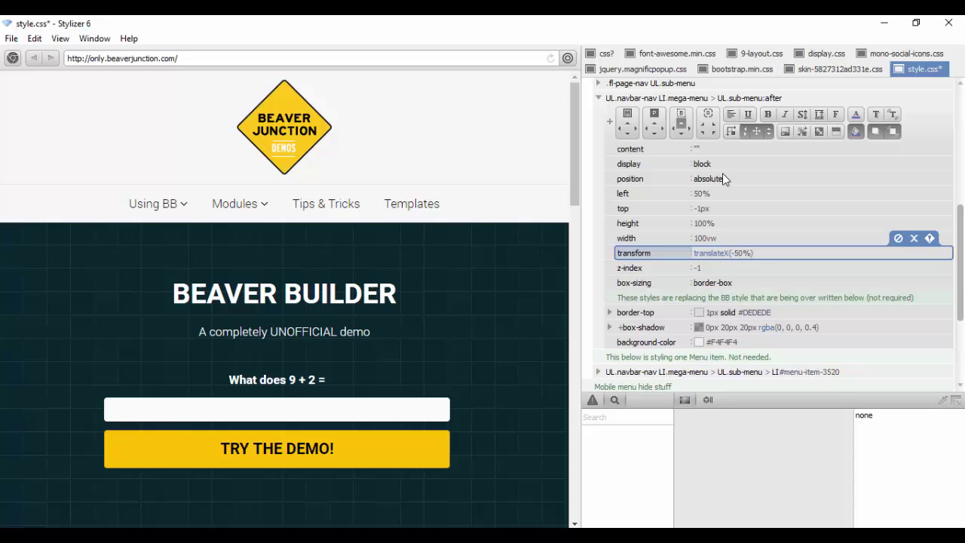
pyautogui.click(702, 239)
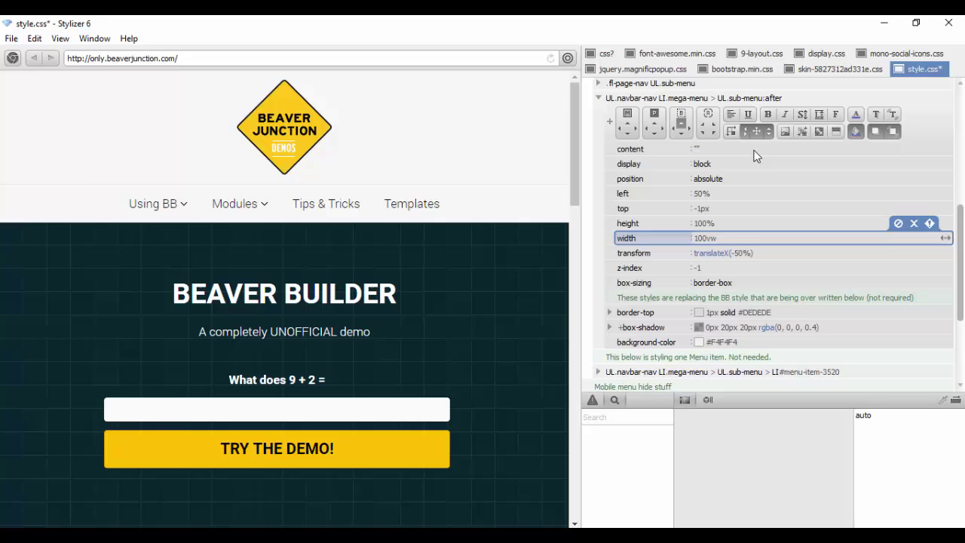
pyautogui.click(731, 271)
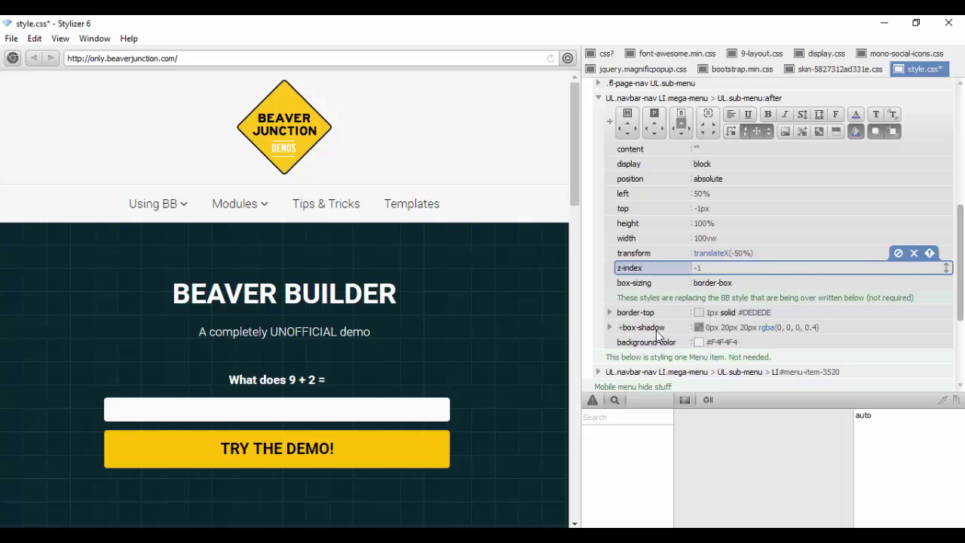
pyautogui.scroll(1, 712, 329)
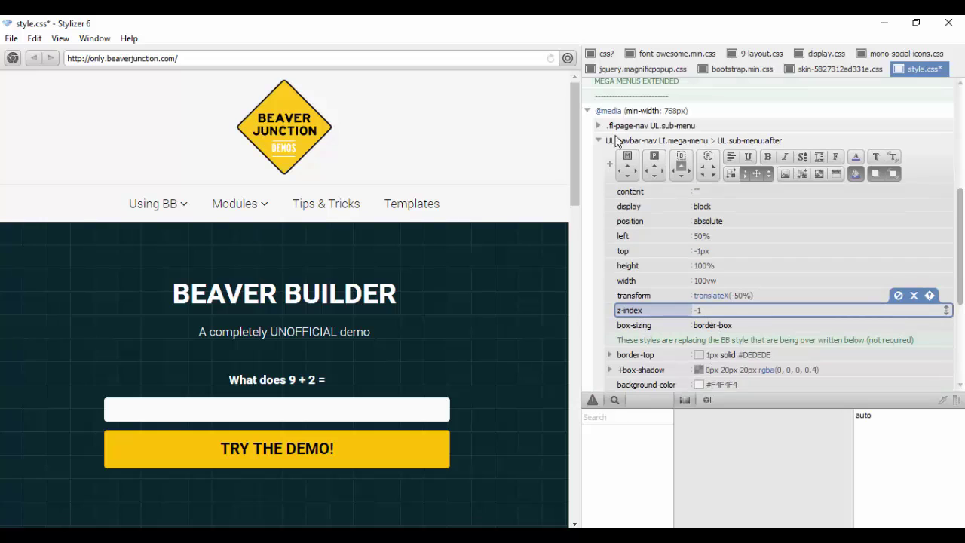
pyautogui.click(598, 127)
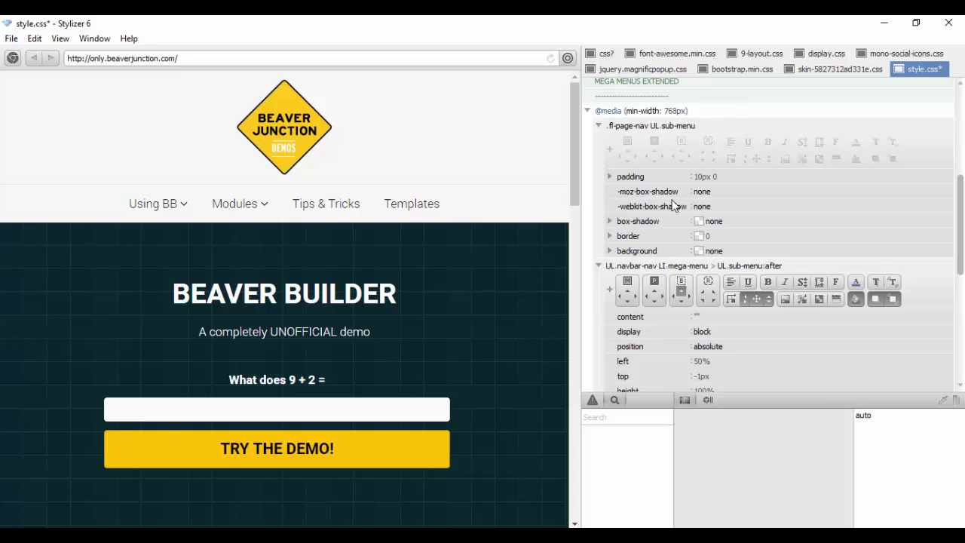
pyautogui.moveTo(224, 209)
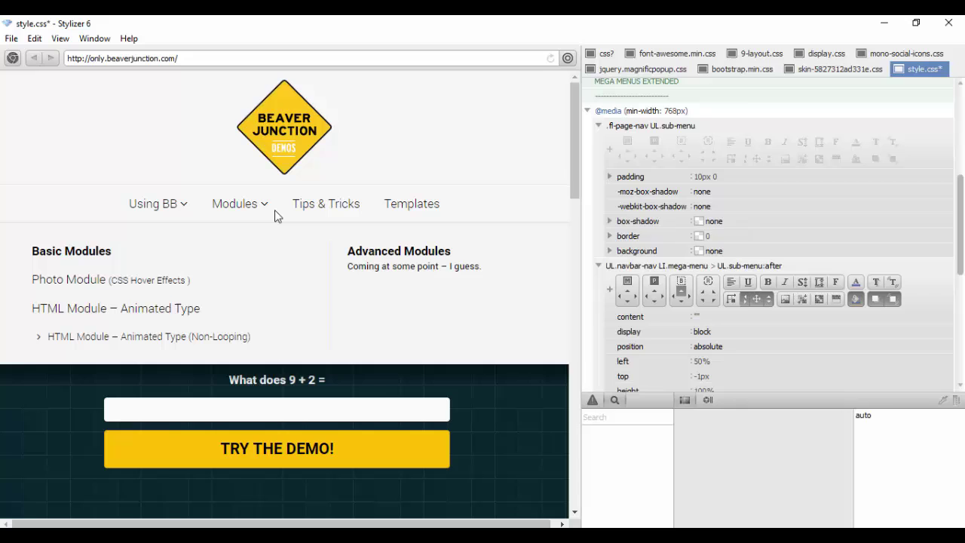
pyautogui.moveTo(360, 216)
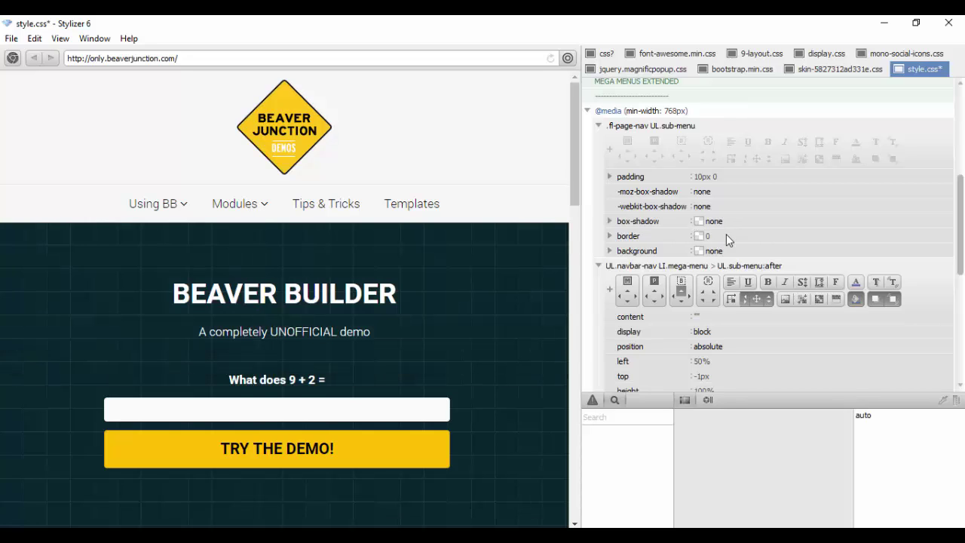
pyautogui.click(666, 255)
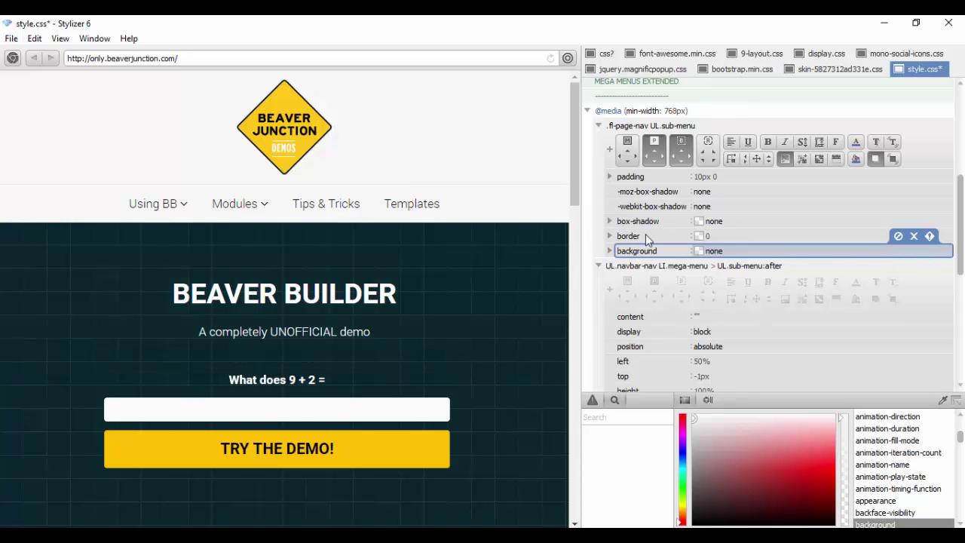
pyautogui.click(645, 235)
pyautogui.scroll(-3, 694, 293)
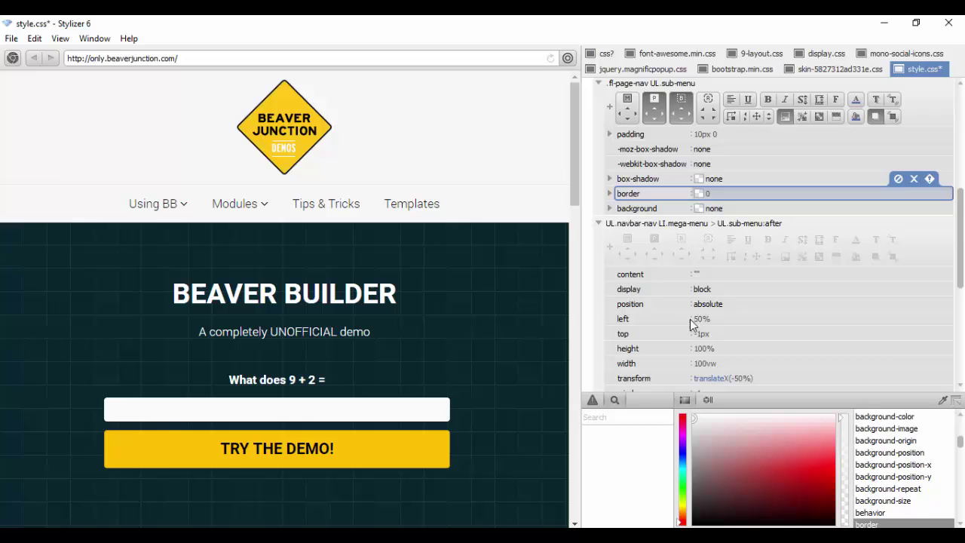
pyautogui.scroll(-1, 694, 324)
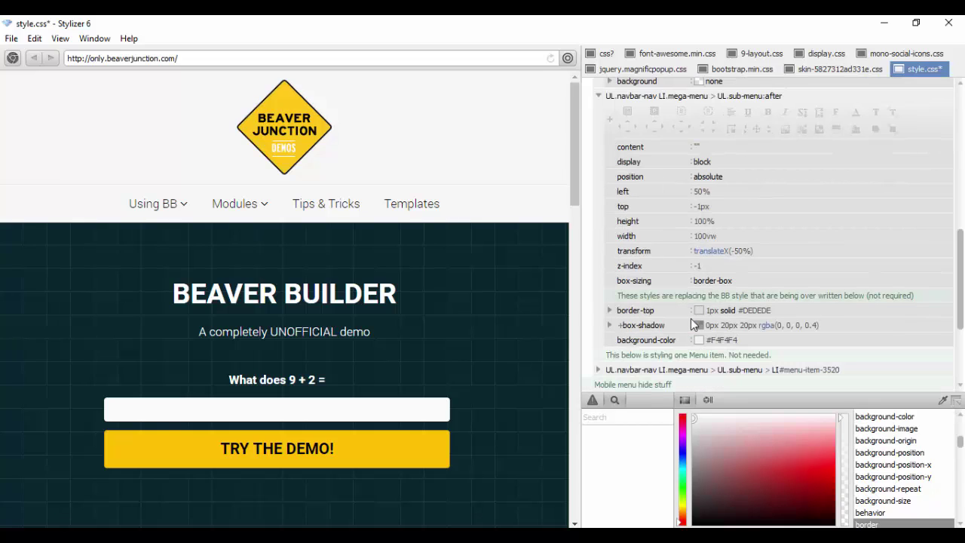
pyautogui.click(654, 311)
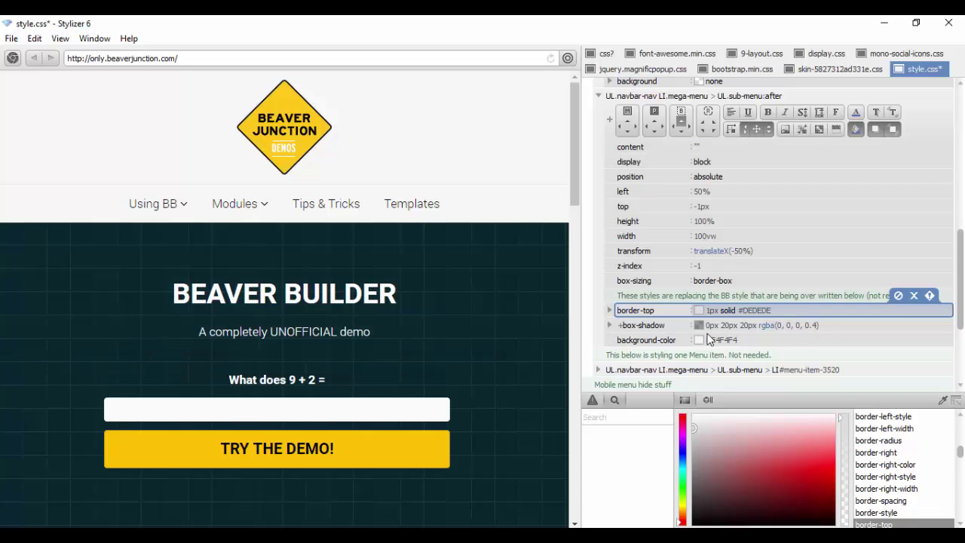
pyautogui.click(745, 327)
pyautogui.moveTo(241, 209)
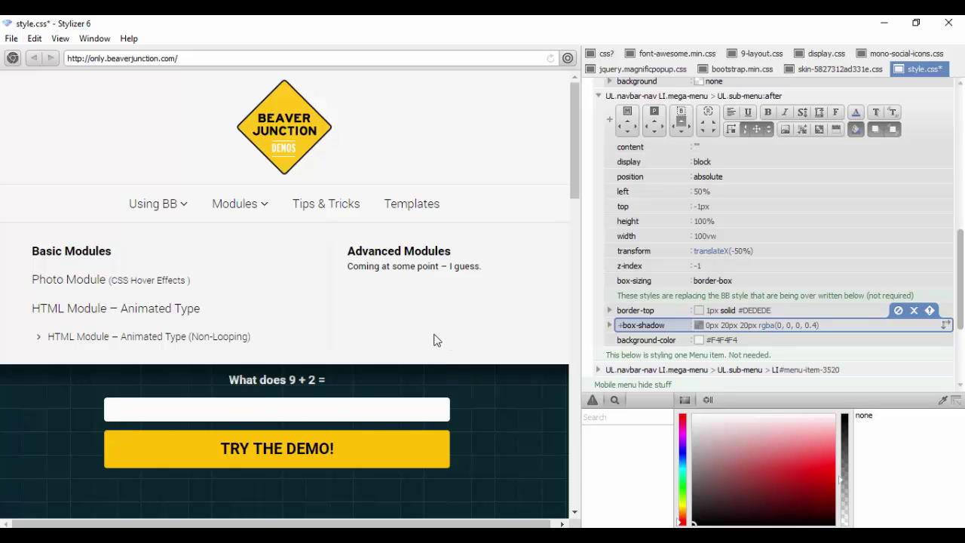
# Lower the overlay background alpha, turning #F4F4F4 into rgba(243, 243, 243, 0.919).
pyautogui.click(735, 339)
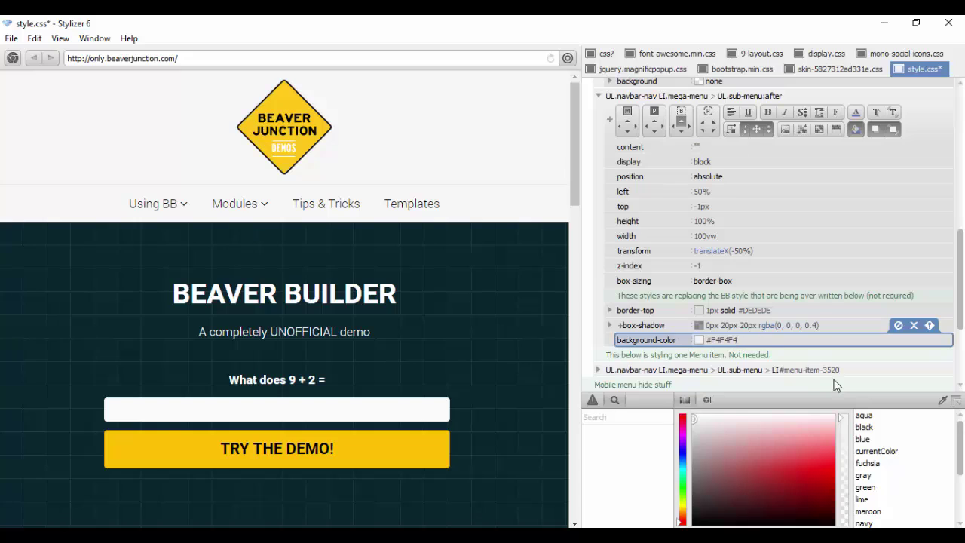
pyautogui.click(841, 420)
pyautogui.moveTo(840, 422); pyautogui.dragTo(840, 426)
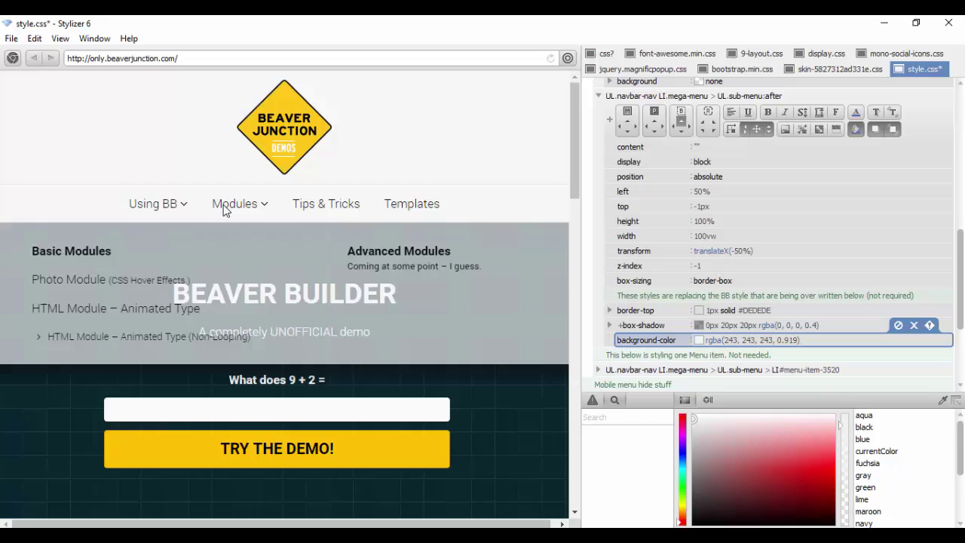
pyautogui.moveTo(190, 205)
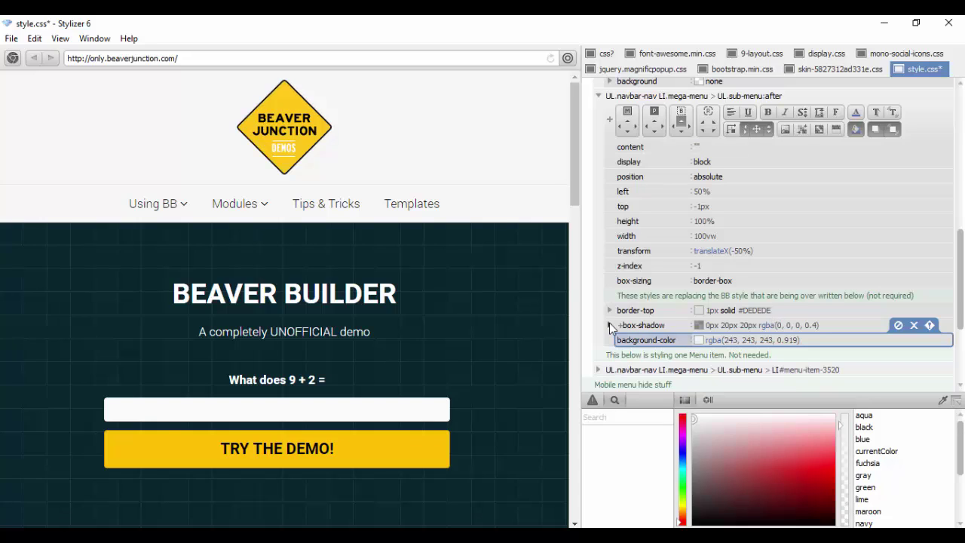
# Shrink the preview to mobile width and expand Menu and its Using BB submenu.
pyautogui.scroll(-1, 708, 329)
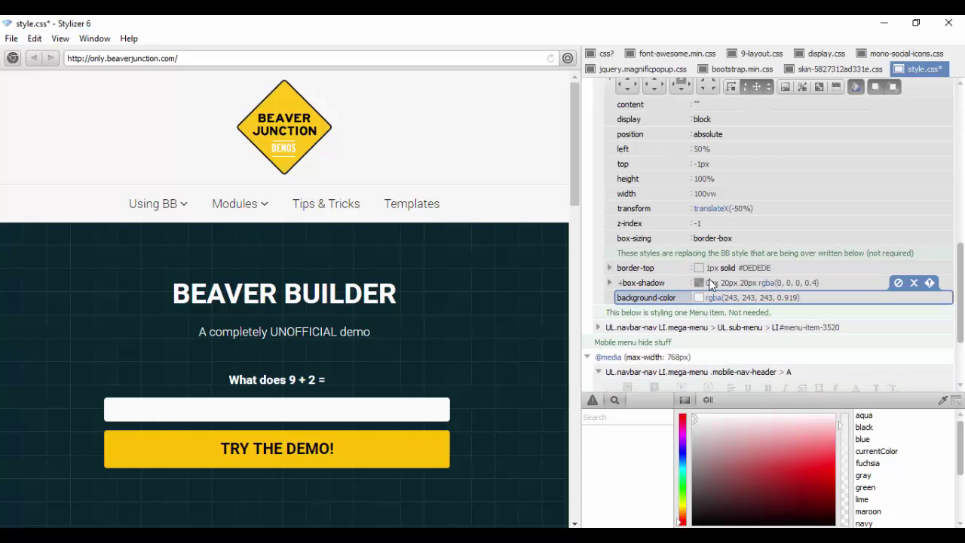
pyautogui.moveTo(580, 228); pyautogui.dragTo(375, 220)
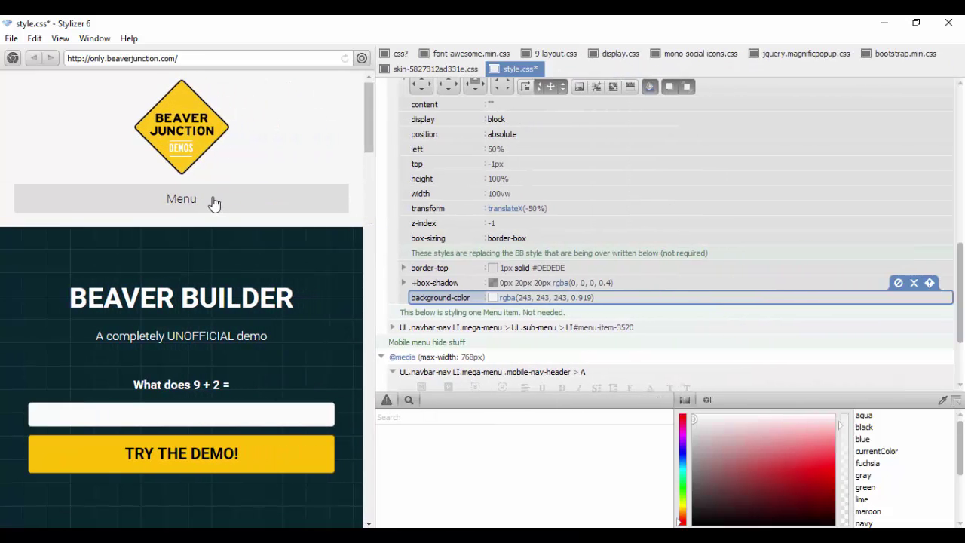
pyautogui.click(215, 200)
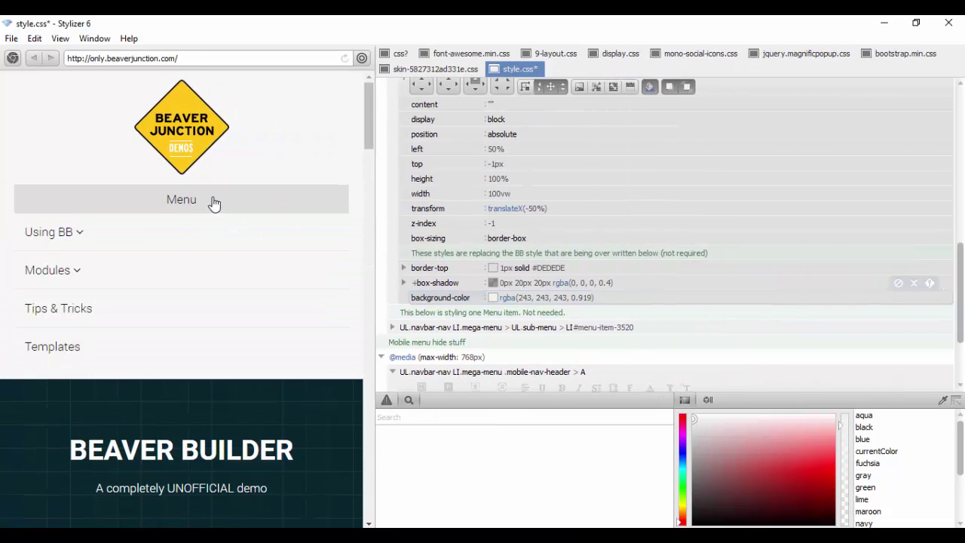
pyautogui.click(64, 234)
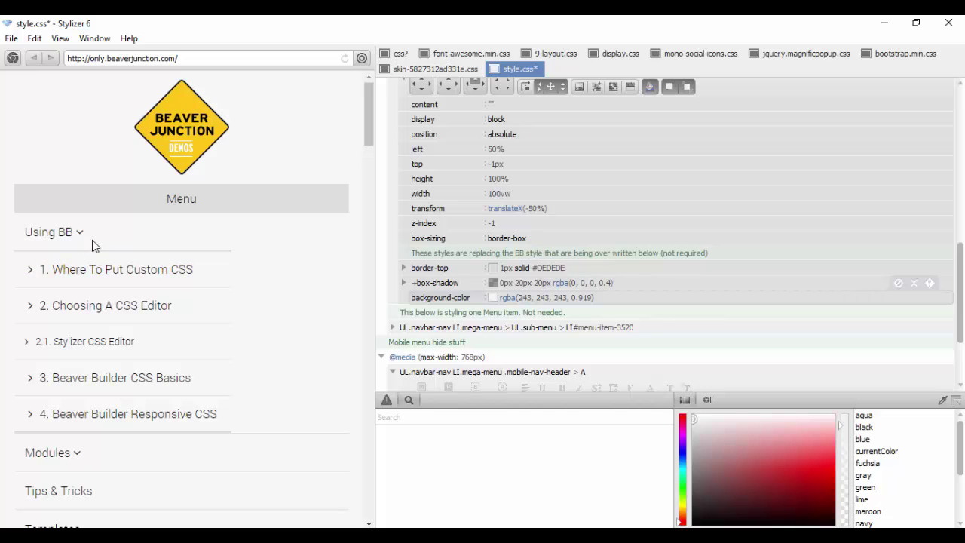
# Select the mobile-nav-header rule and its display: none value in style.css.
pyautogui.scroll(-1, 555, 312)
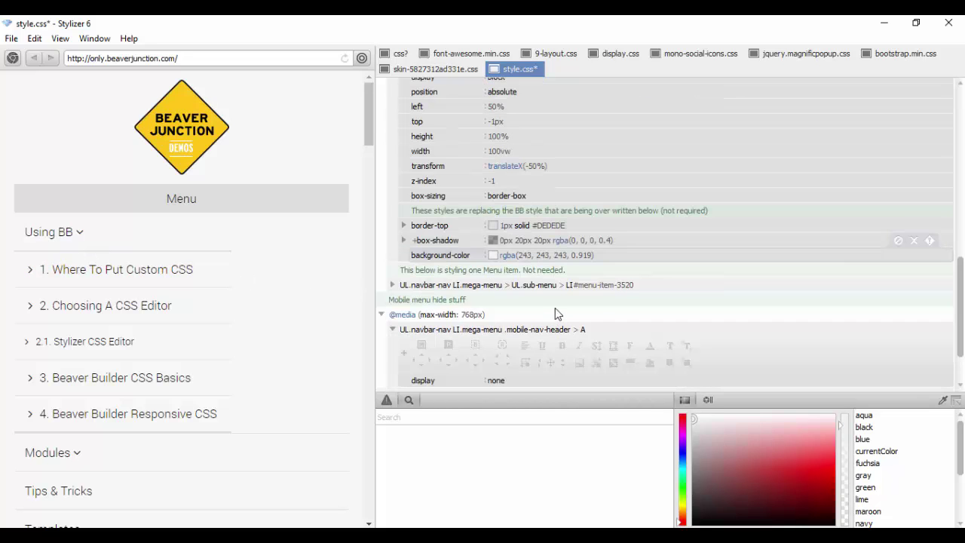
pyautogui.scroll(-1, 597, 291)
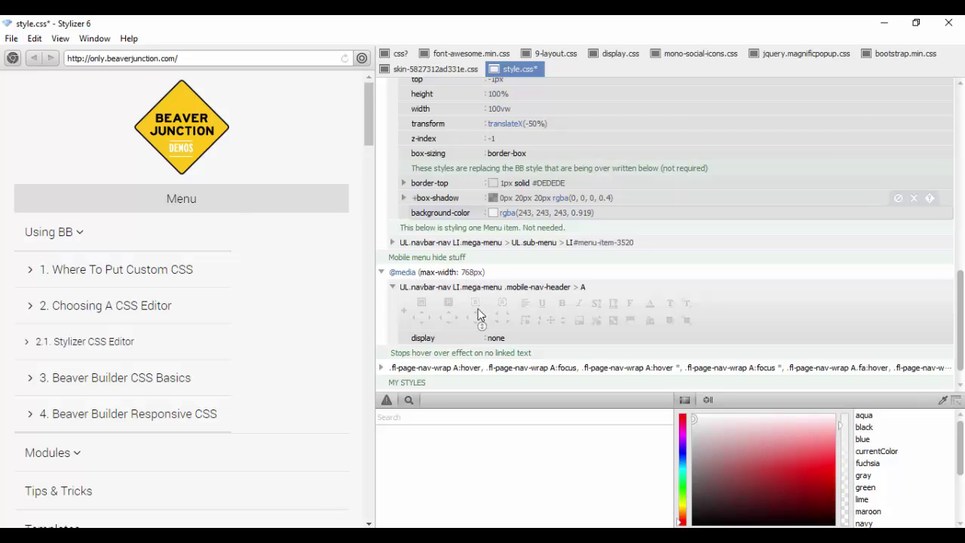
pyautogui.click(522, 341)
pyautogui.click(527, 290)
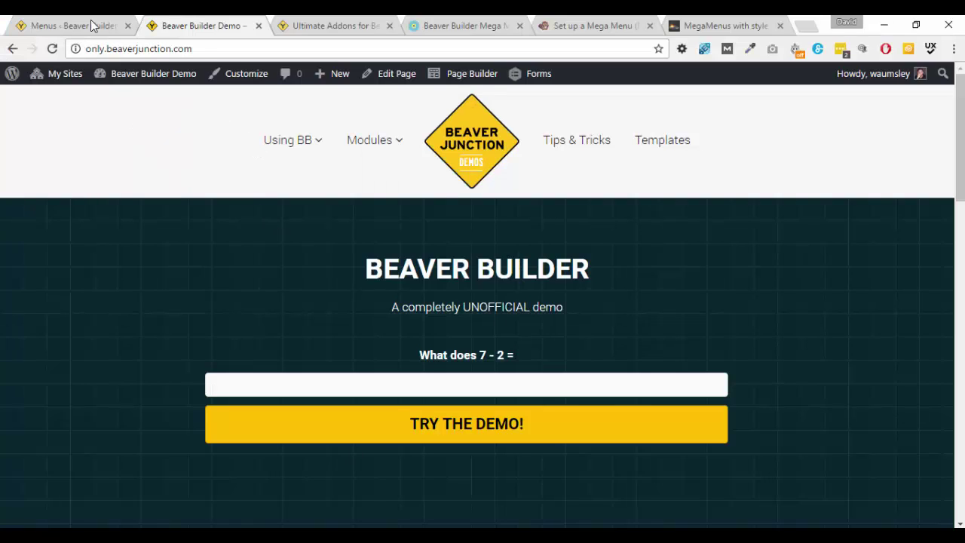
# In WordPress Menus, highlight mobile-nav-header in the Mega Menu Experiment item's CSS Classes.
pyautogui.click(90, 26)
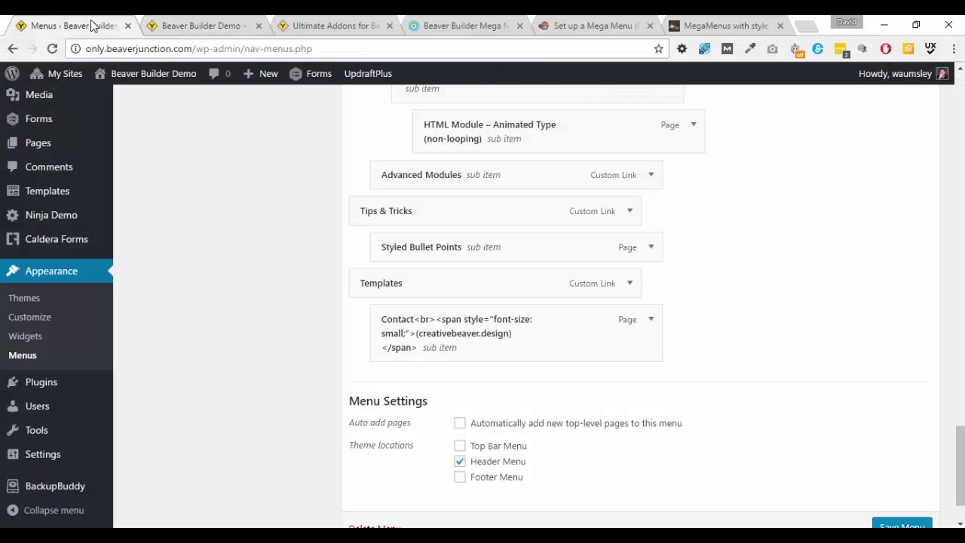
pyautogui.scroll(2, 248, 334)
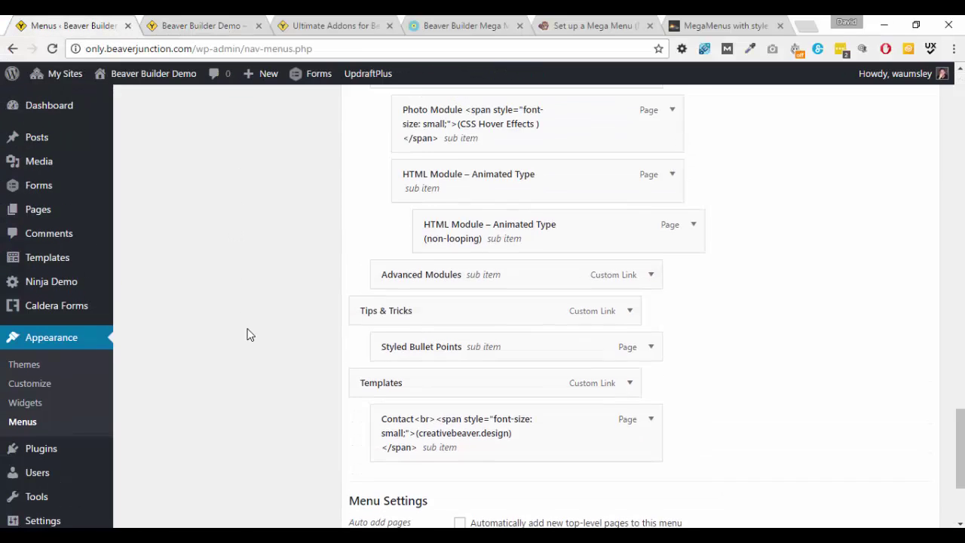
pyautogui.scroll(4, 250, 343)
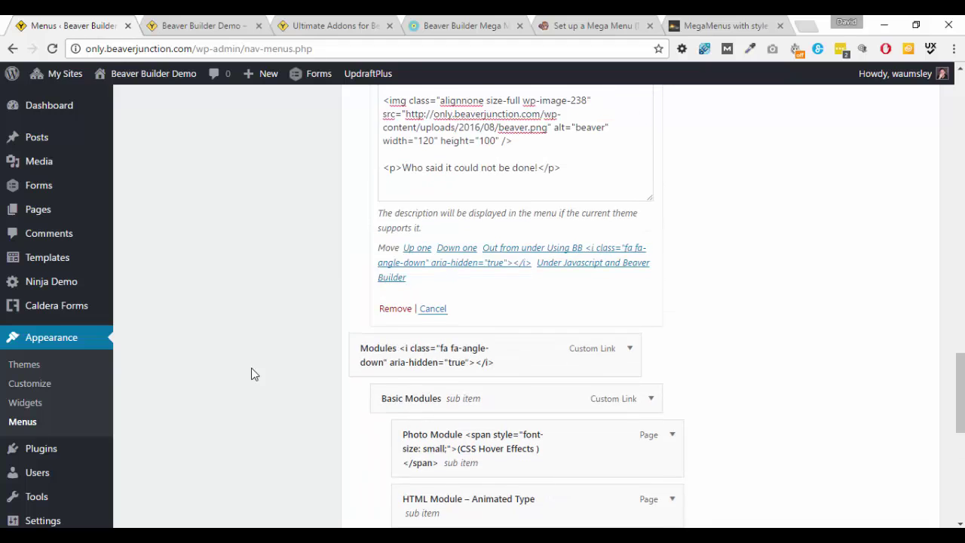
pyautogui.scroll(2, 253, 372)
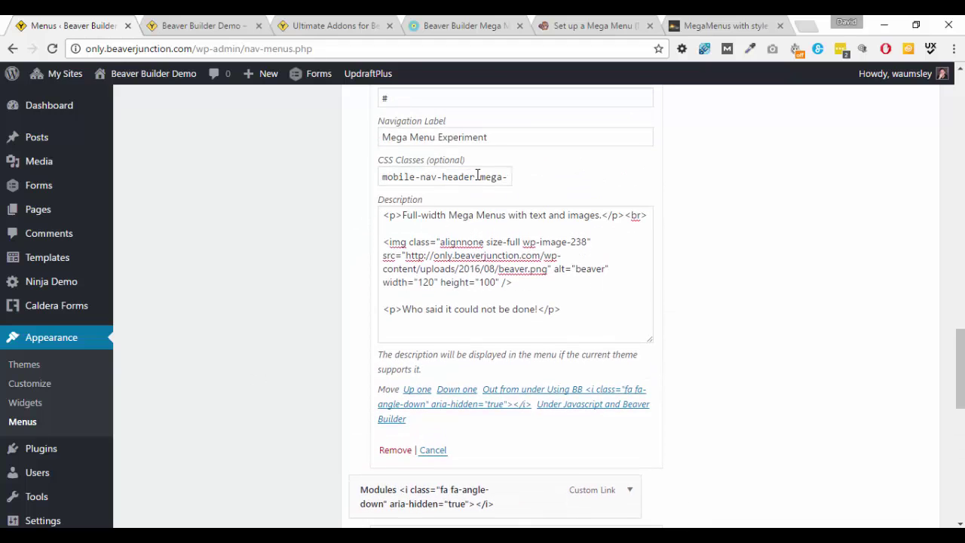
pyautogui.moveTo(476, 177); pyautogui.dragTo(379, 175)
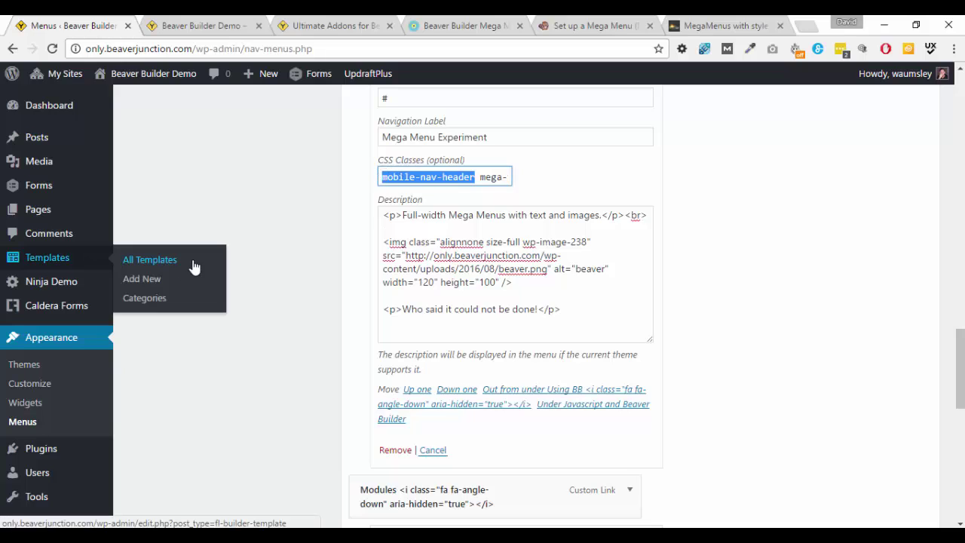
pyautogui.click(282, 254)
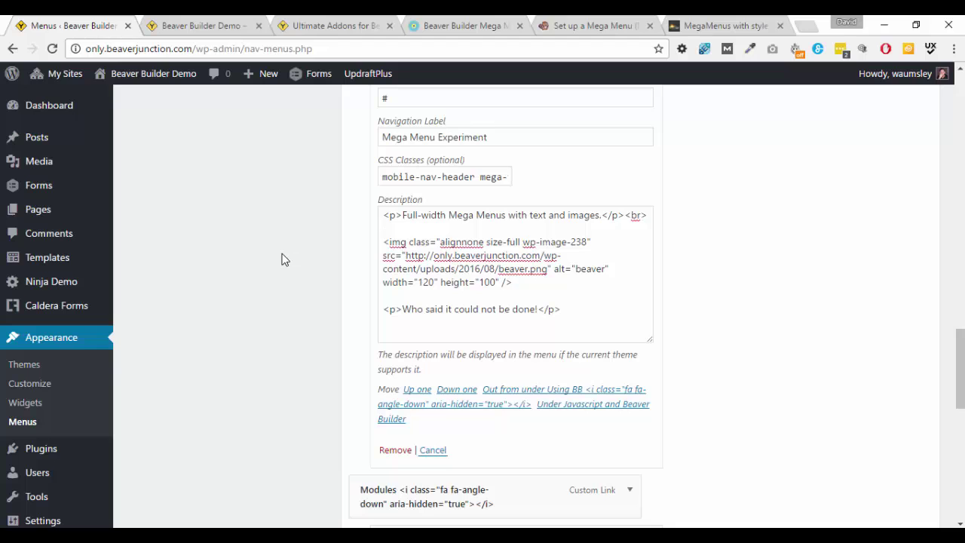
# Return to the Beaver Builder Demo site and open the Using BB mega menu with its Mega Menu Experiment beaver panel.
pyautogui.click(222, 25)
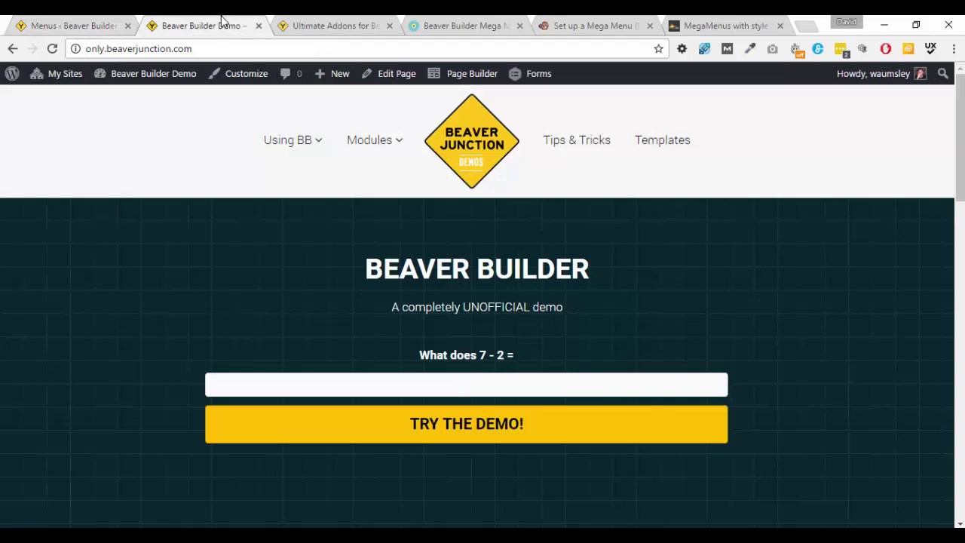
pyautogui.moveTo(304, 146)
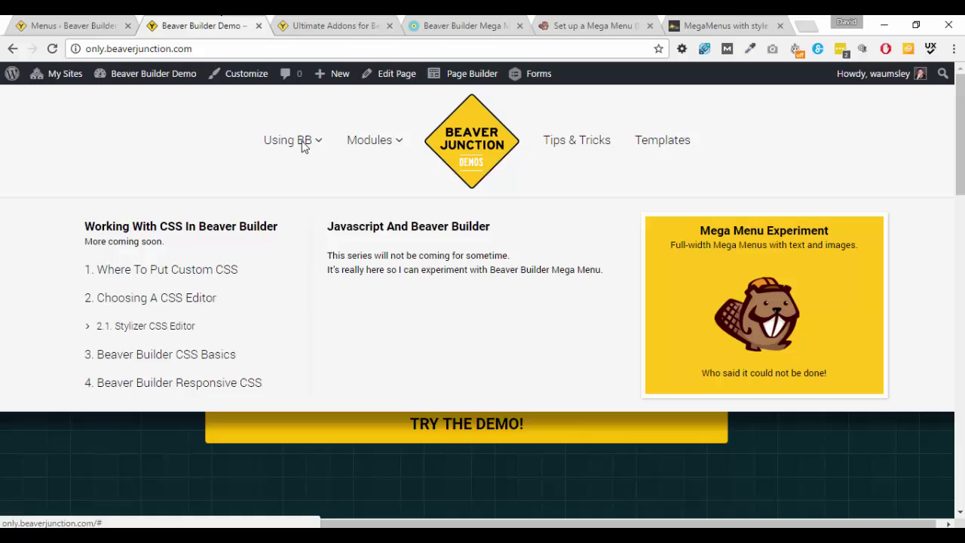